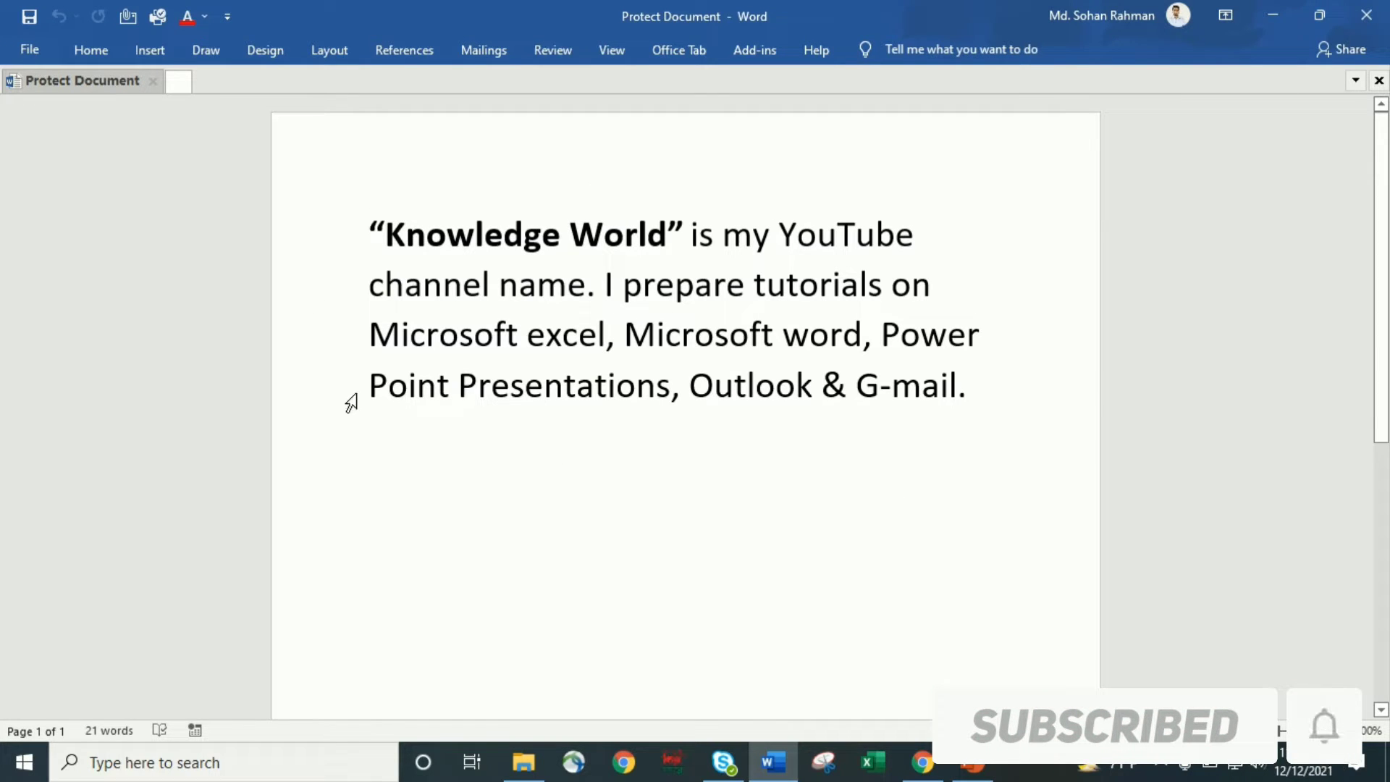
# Encrypt Protect Document with Encrypt with Password, entering and re-entering the open password
pyautogui.click(36, 54)
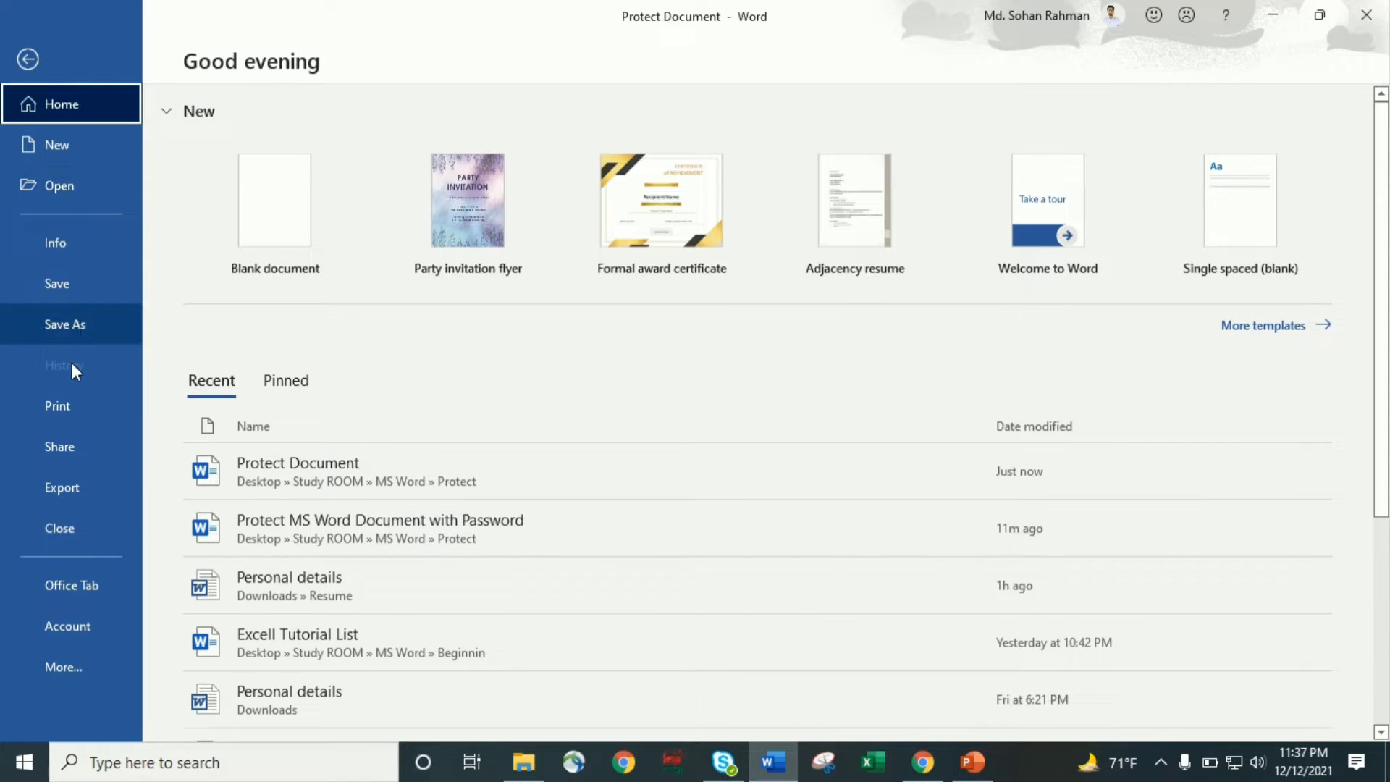
pyautogui.click(64, 242)
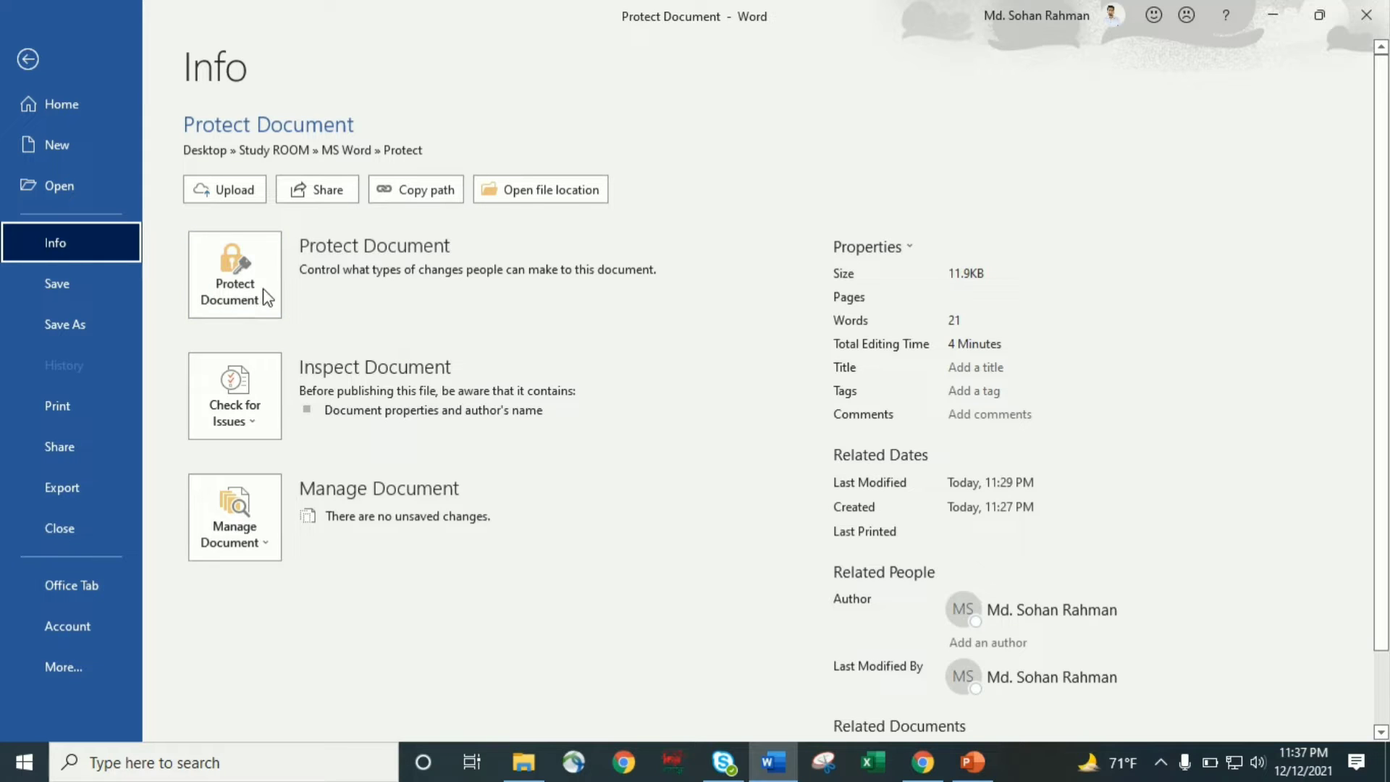
pyautogui.click(239, 281)
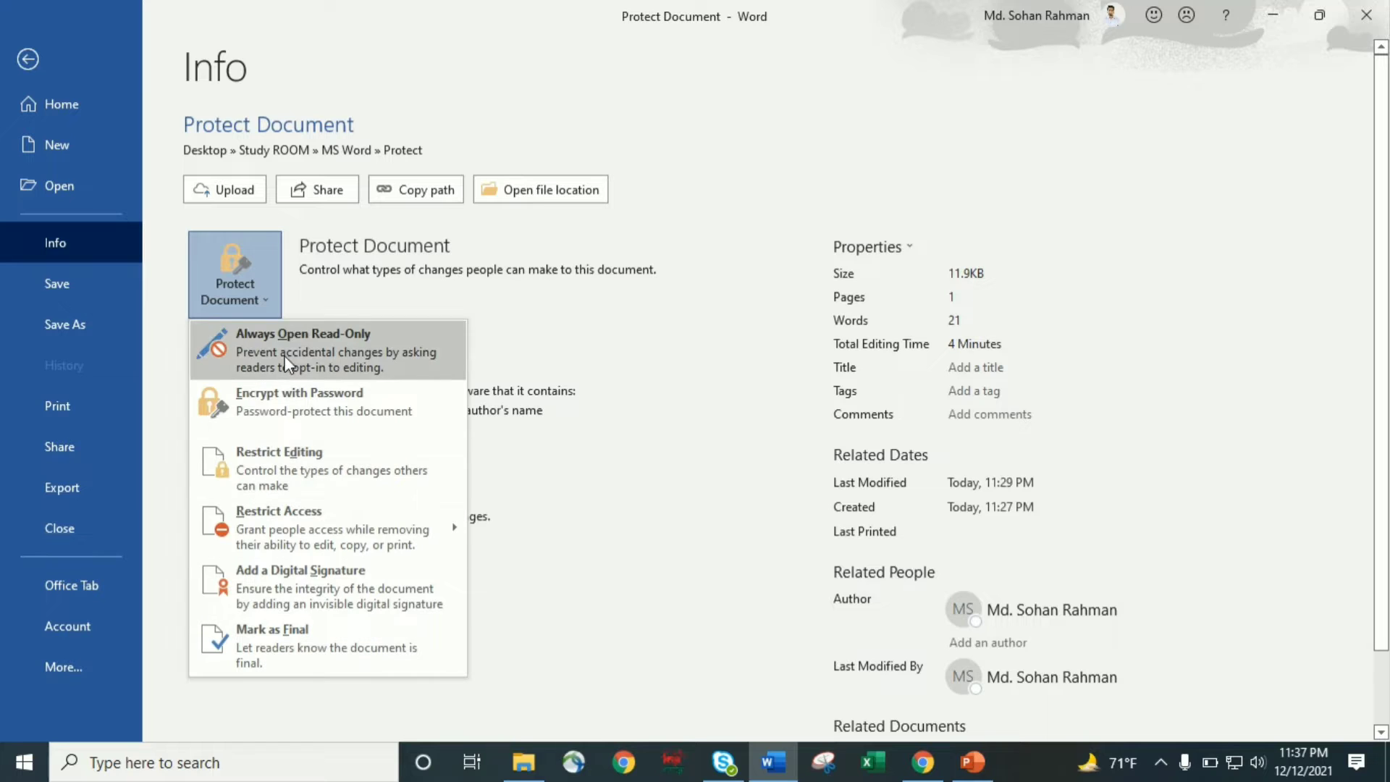
pyautogui.click(283, 409)
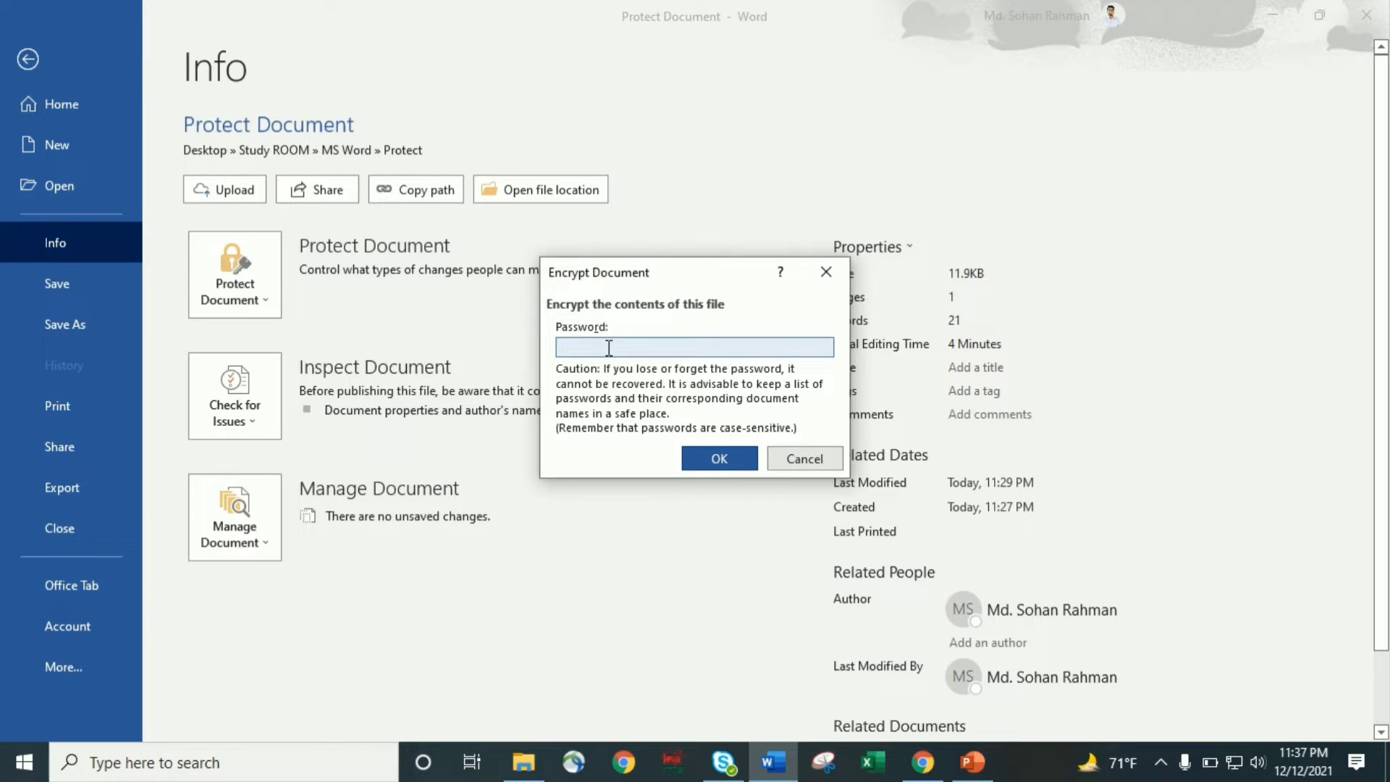
pyautogui.click(717, 460)
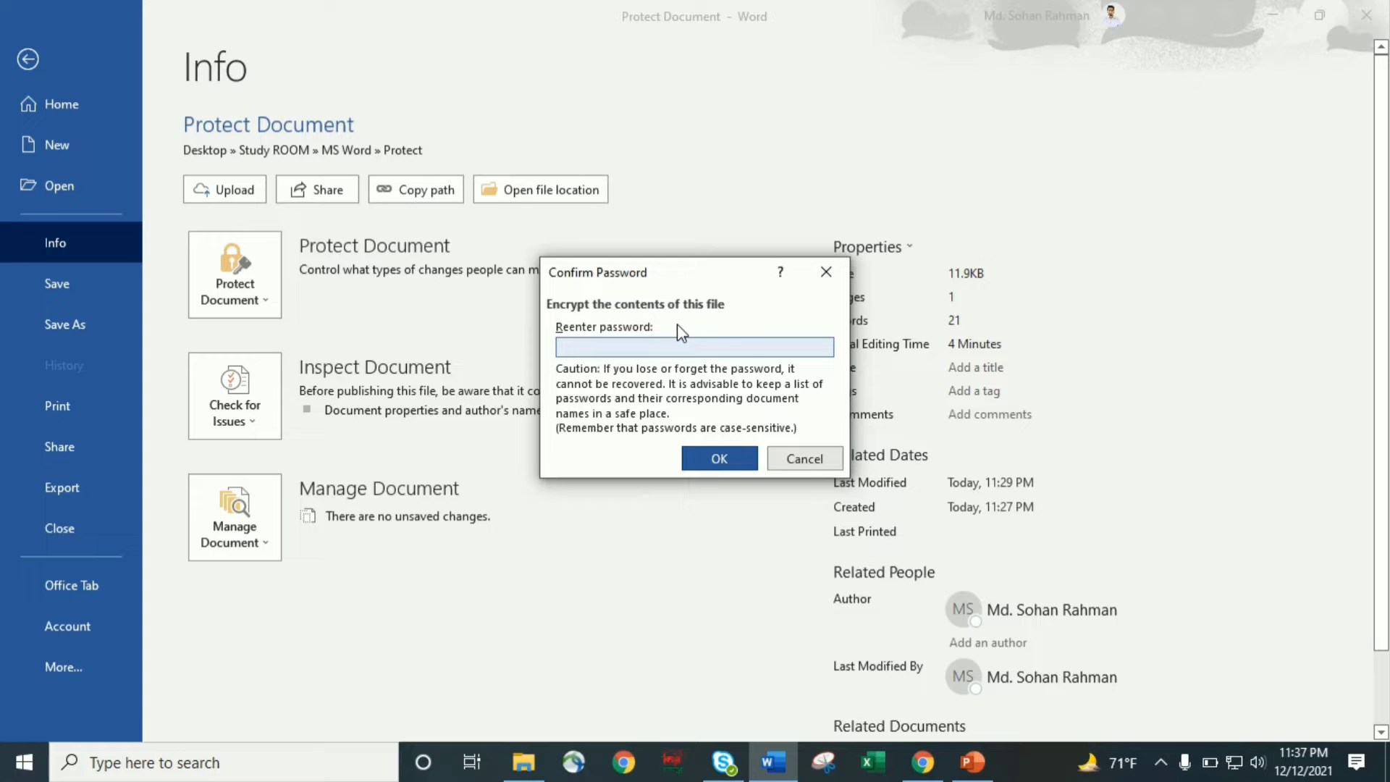
pyautogui.click(721, 461)
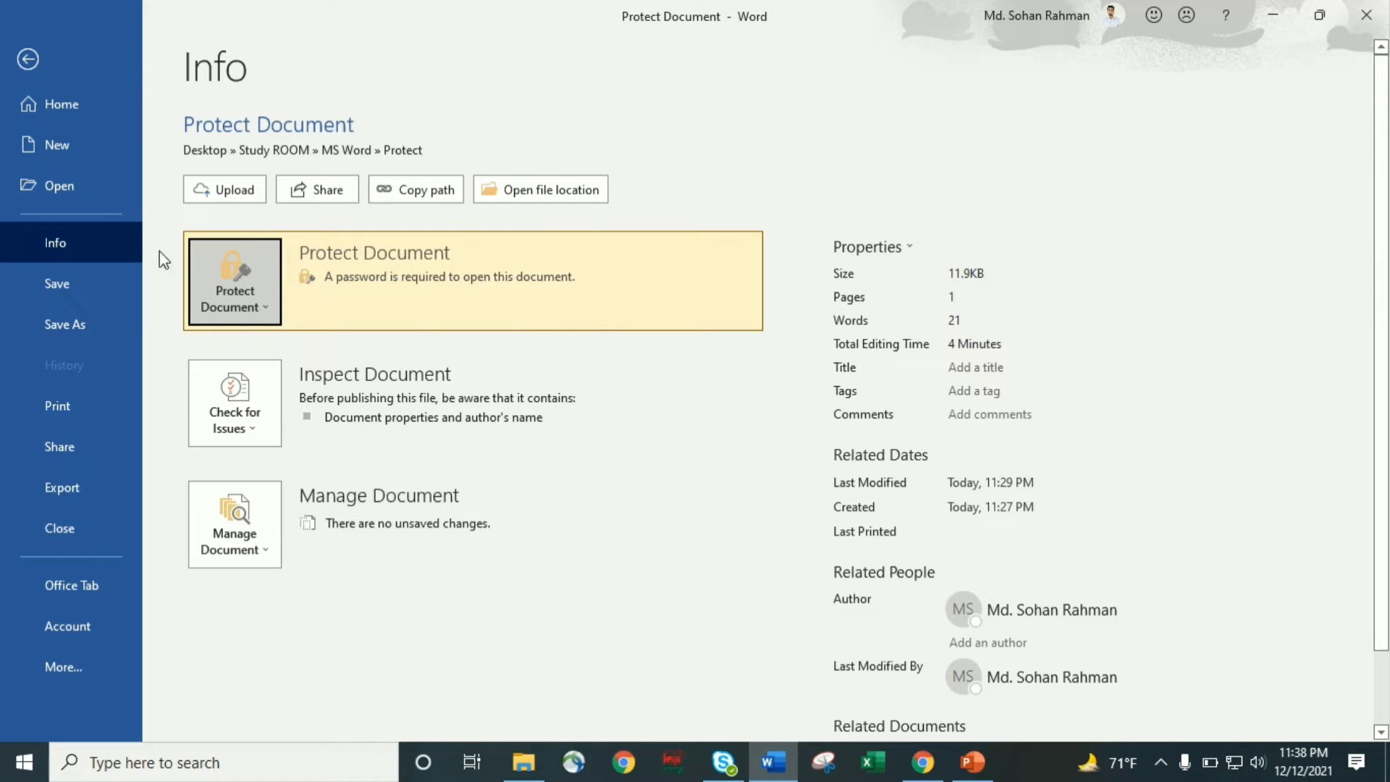
# Save the password-protected document and close it
pyautogui.click(25, 59)
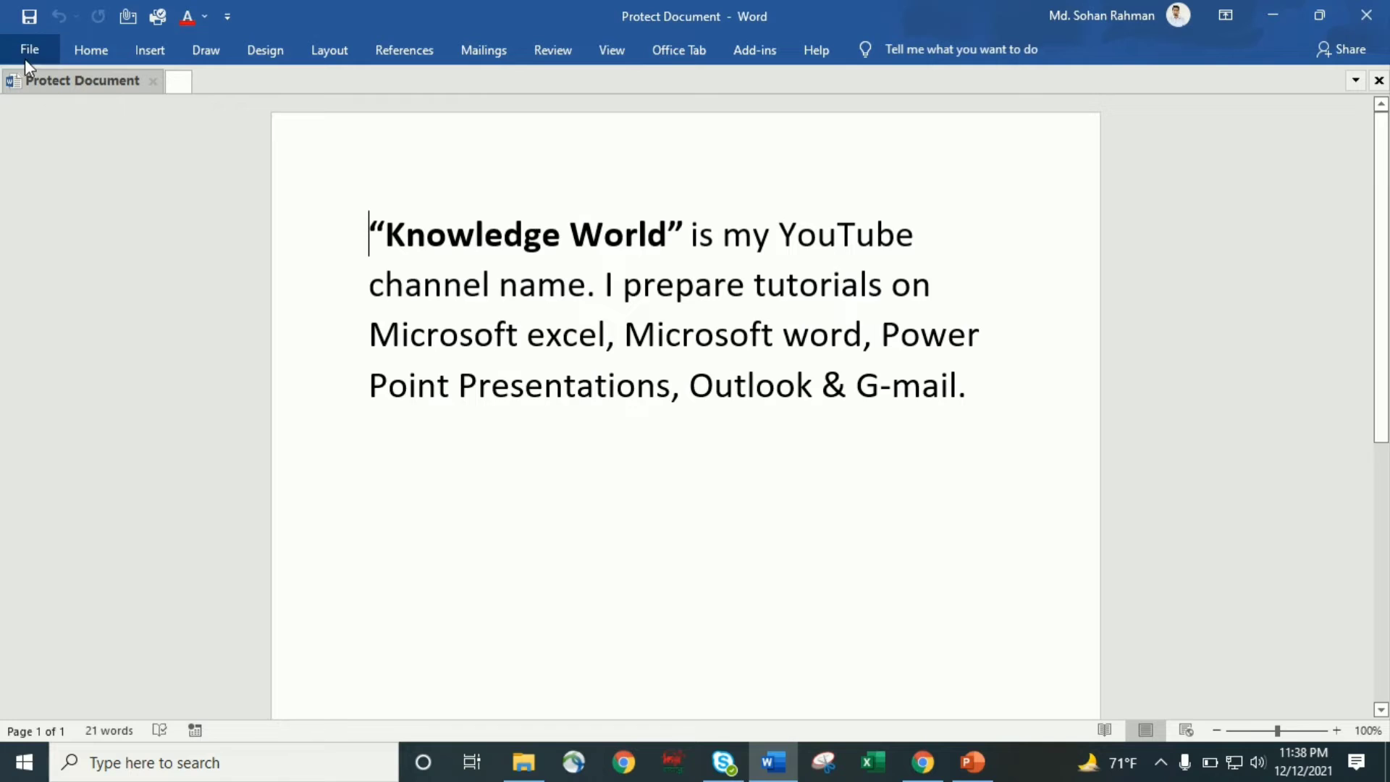
pyautogui.click(29, 17)
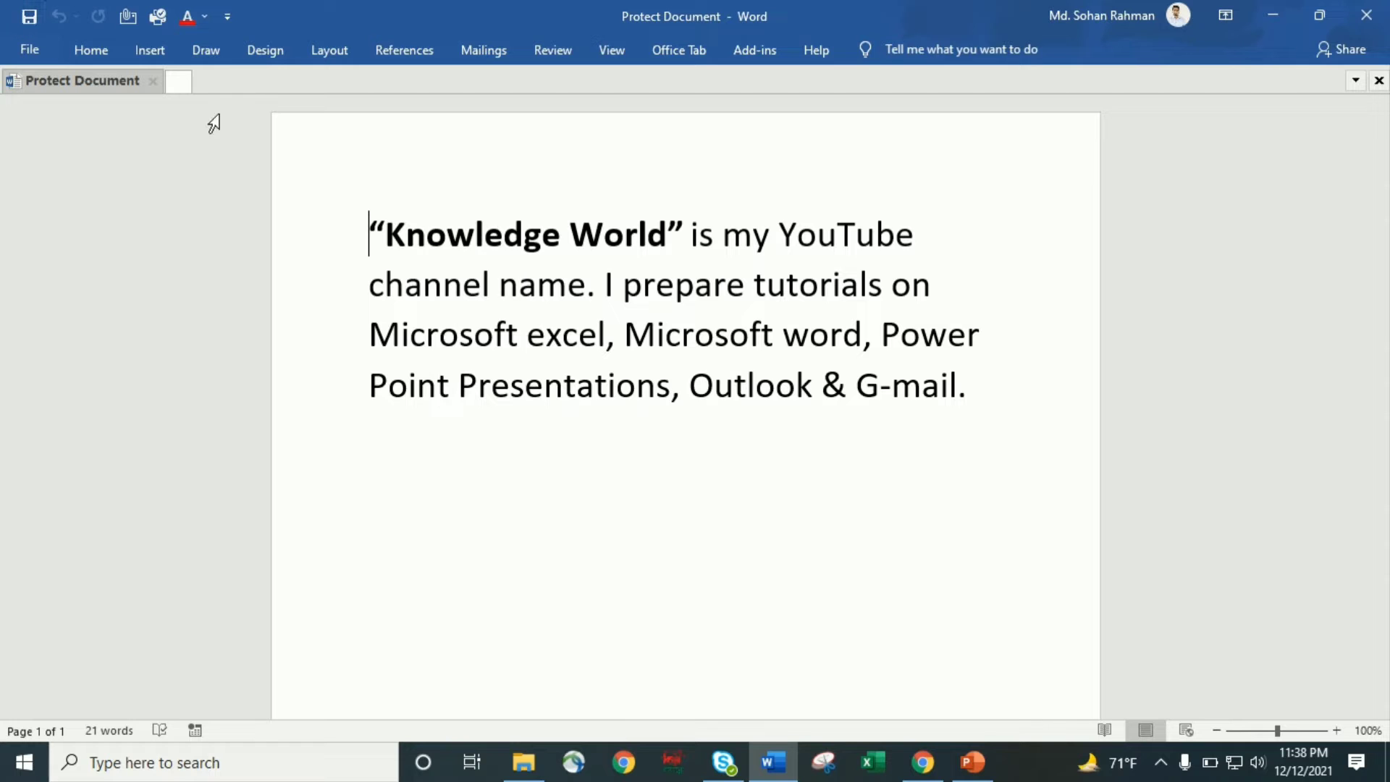
pyautogui.click(153, 80)
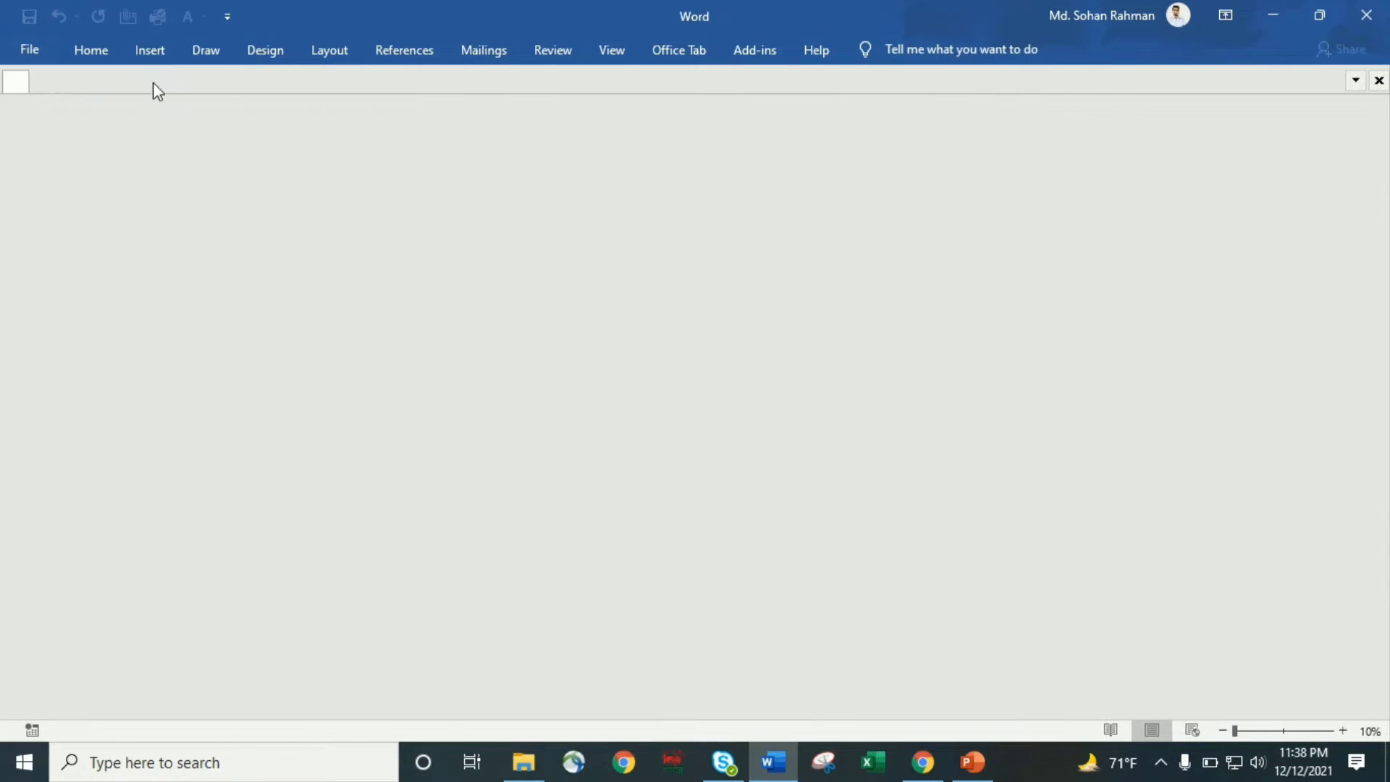
pyautogui.moveTo(251, 227)
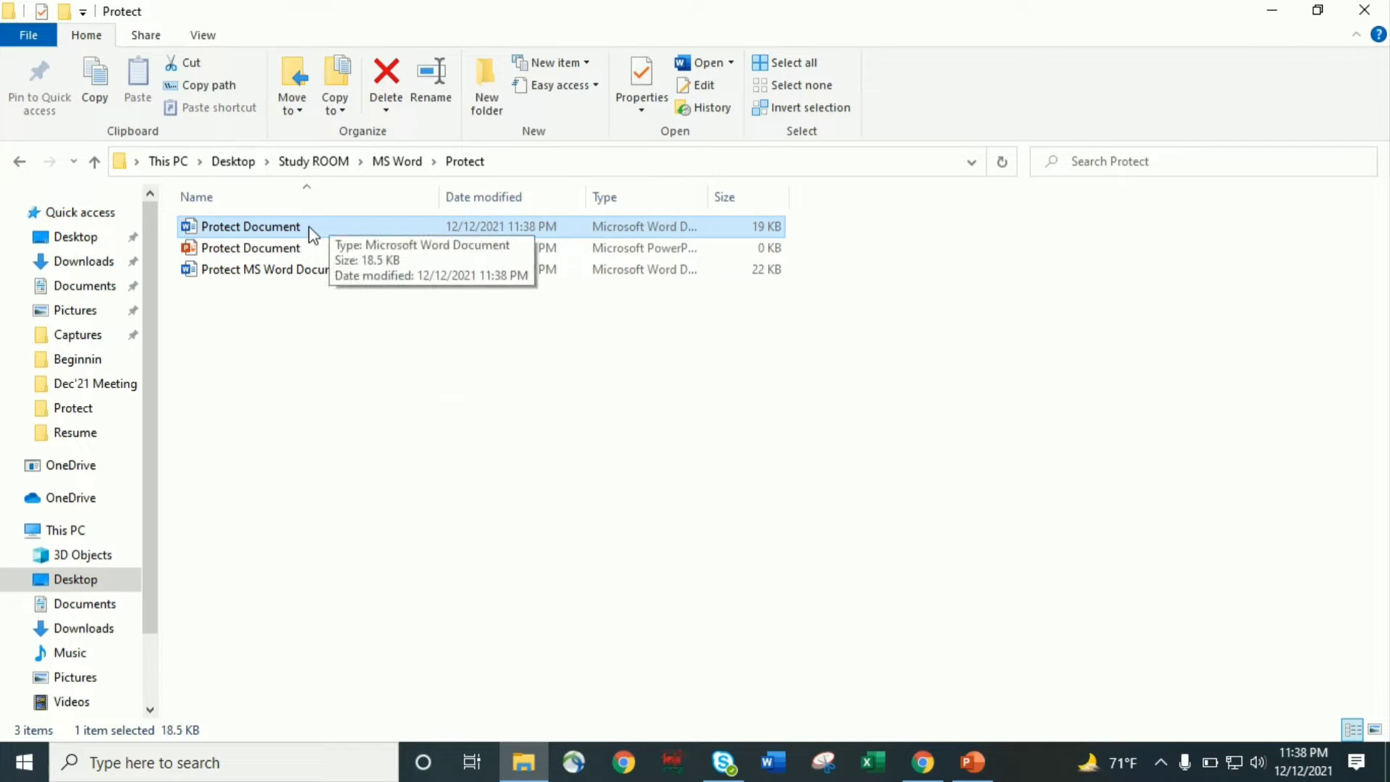
# Reopen Protect Document from File Explorer and enter its password at the prompt
pyautogui.doubleClick(309, 227)
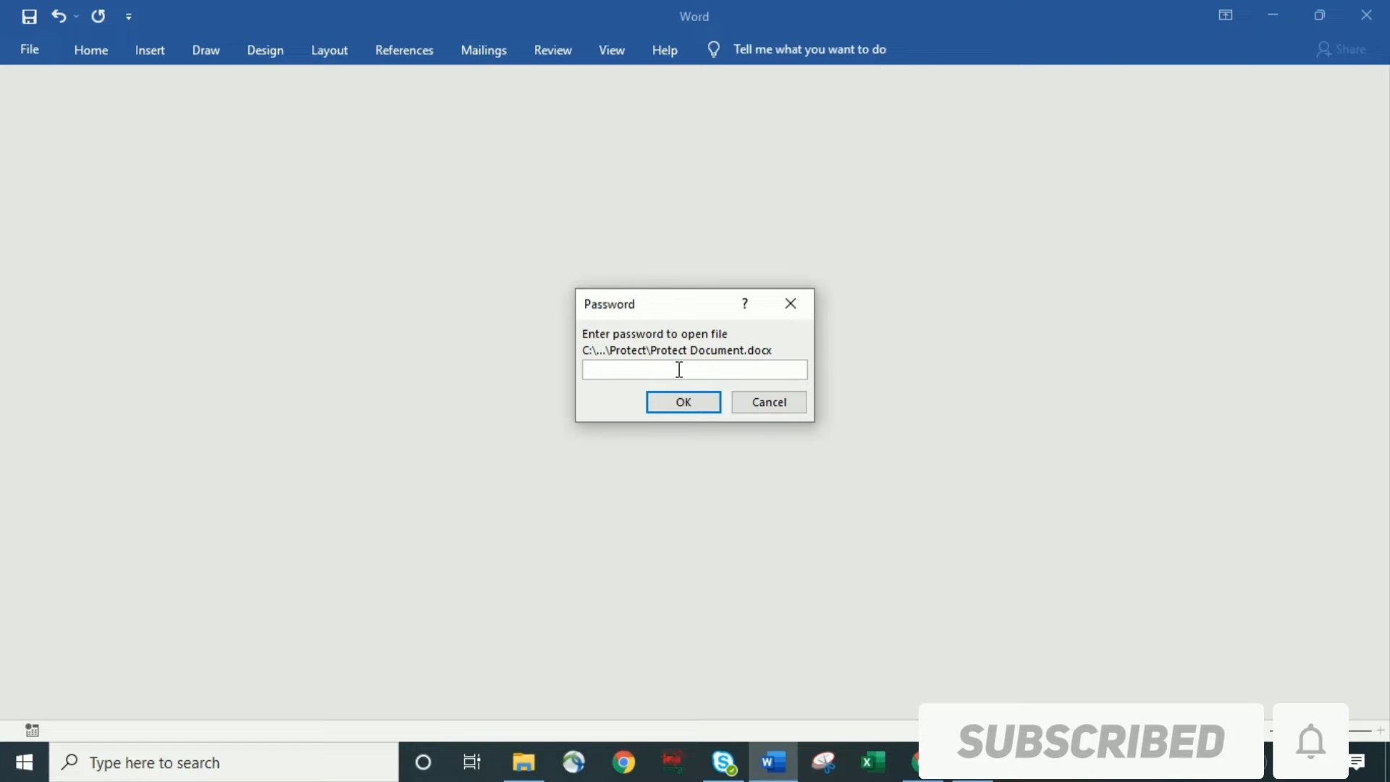
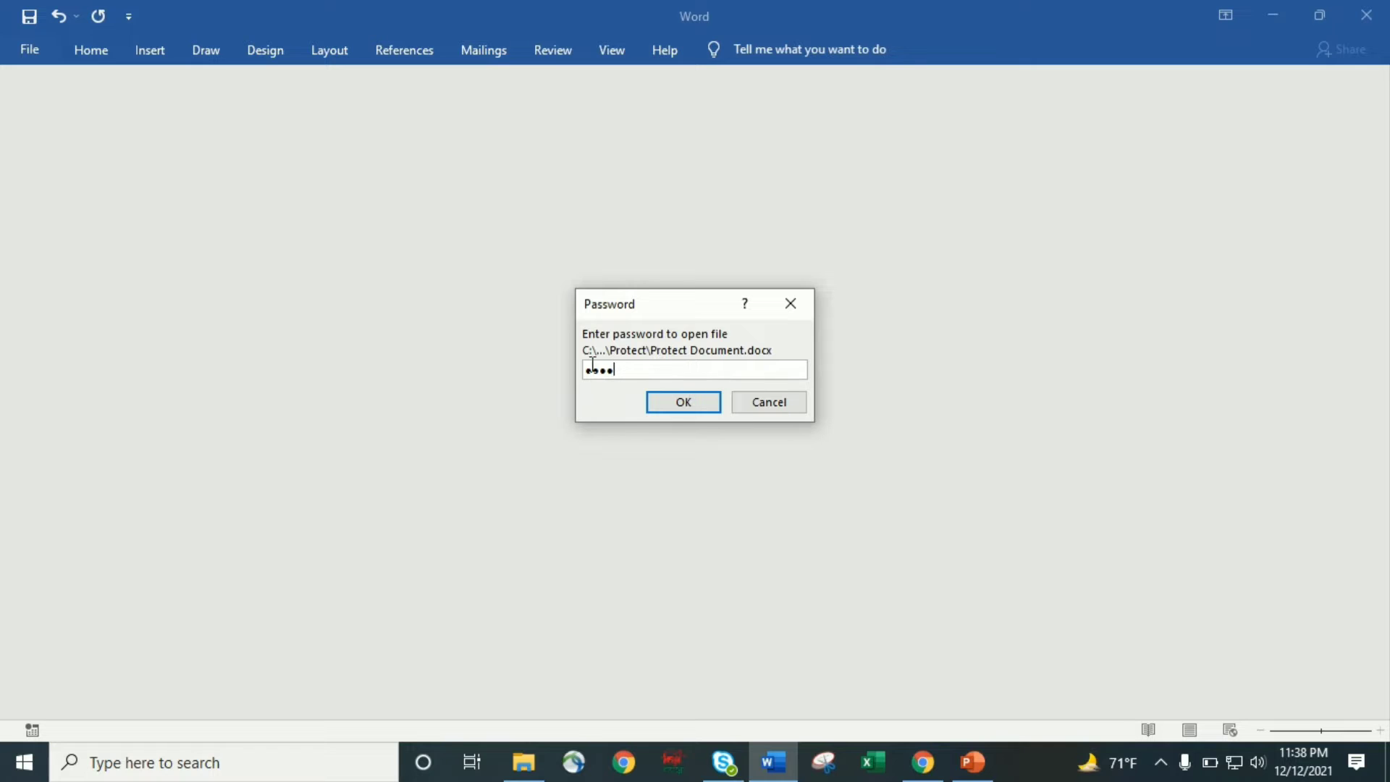
pyautogui.click(684, 402)
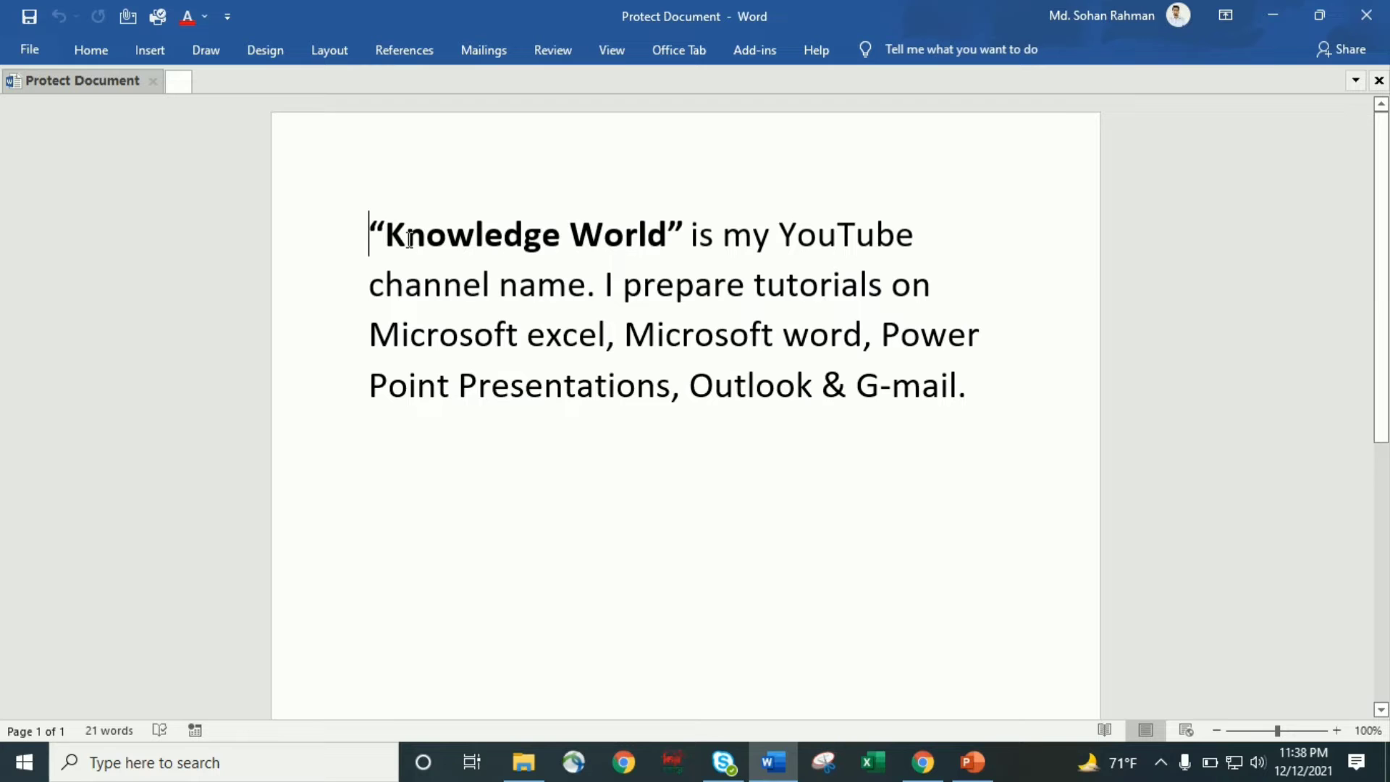
# Set a password to open in Save As General Options and save over Protect Document
pyautogui.click(44, 53)
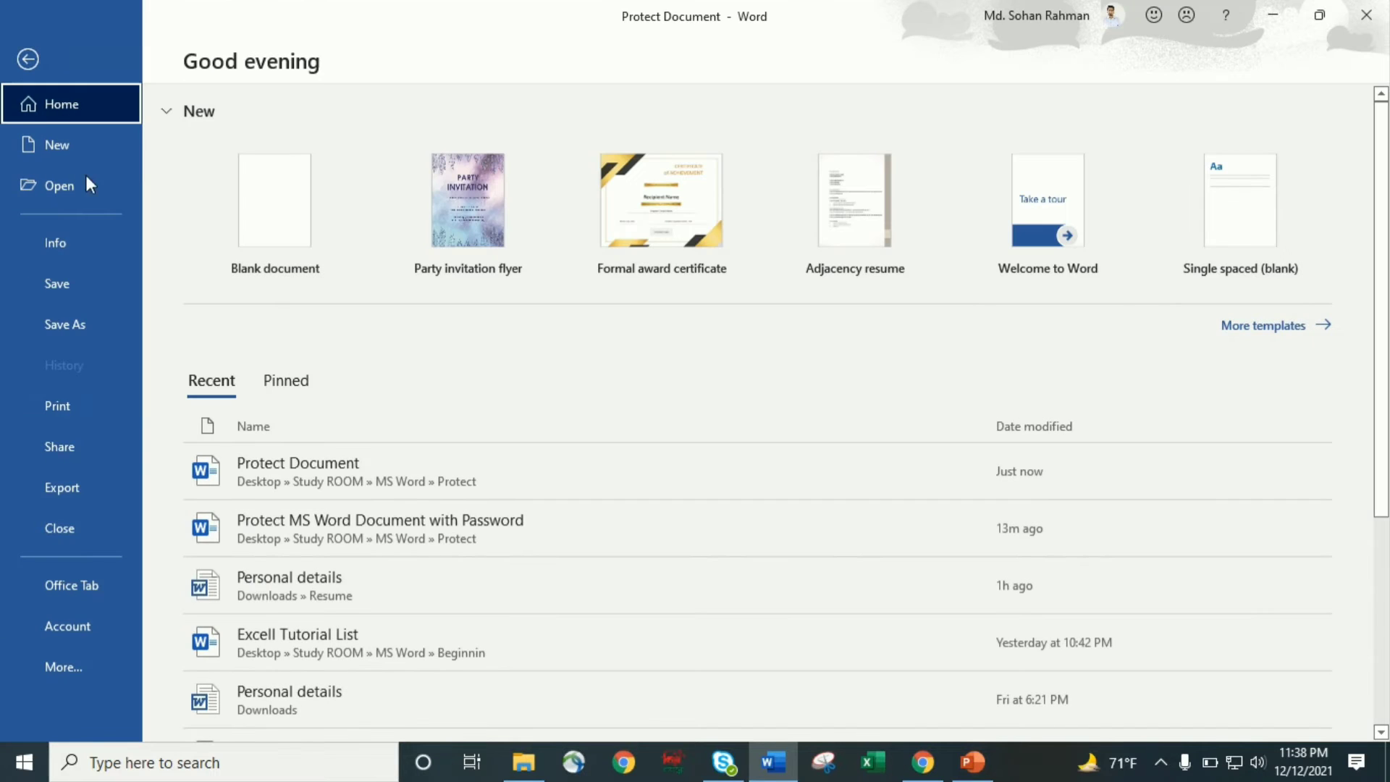
pyautogui.click(81, 330)
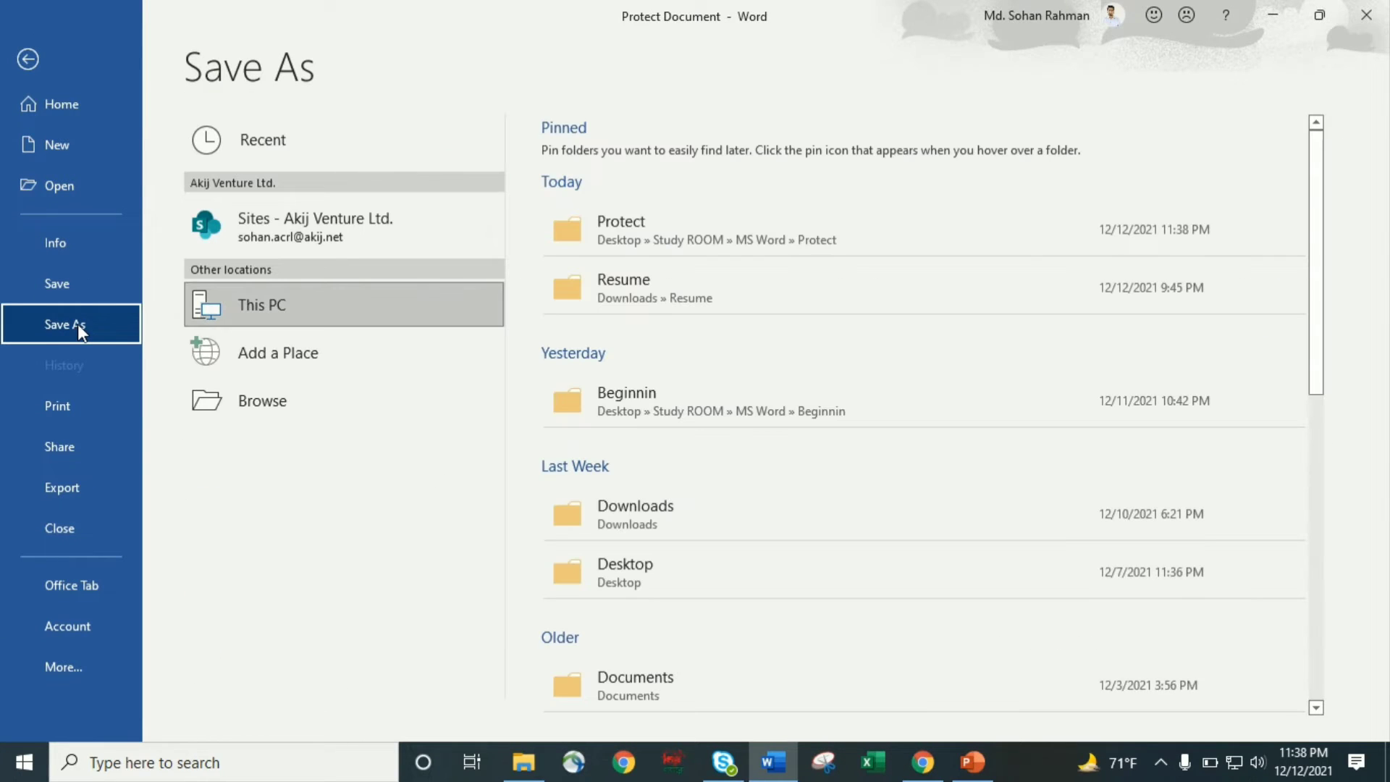
pyautogui.click(310, 414)
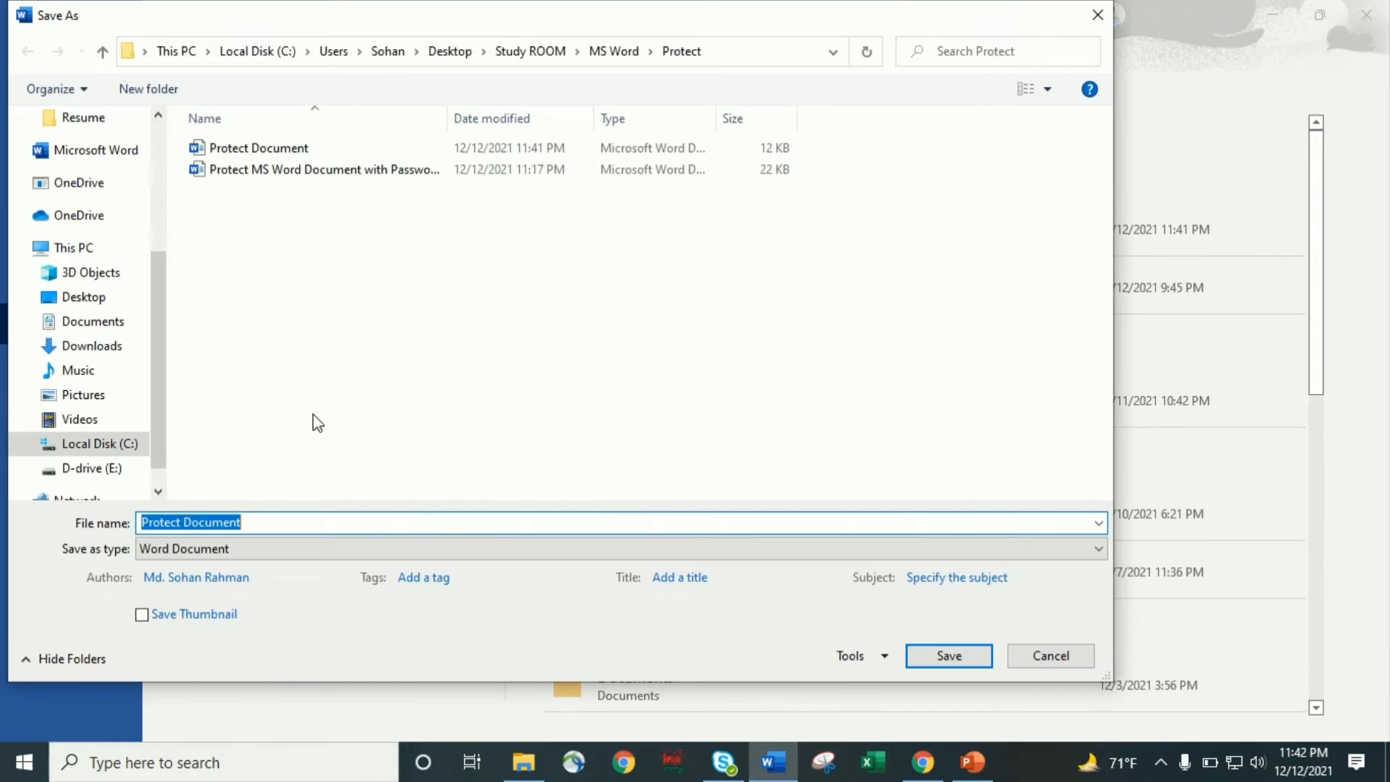
pyautogui.click(884, 656)
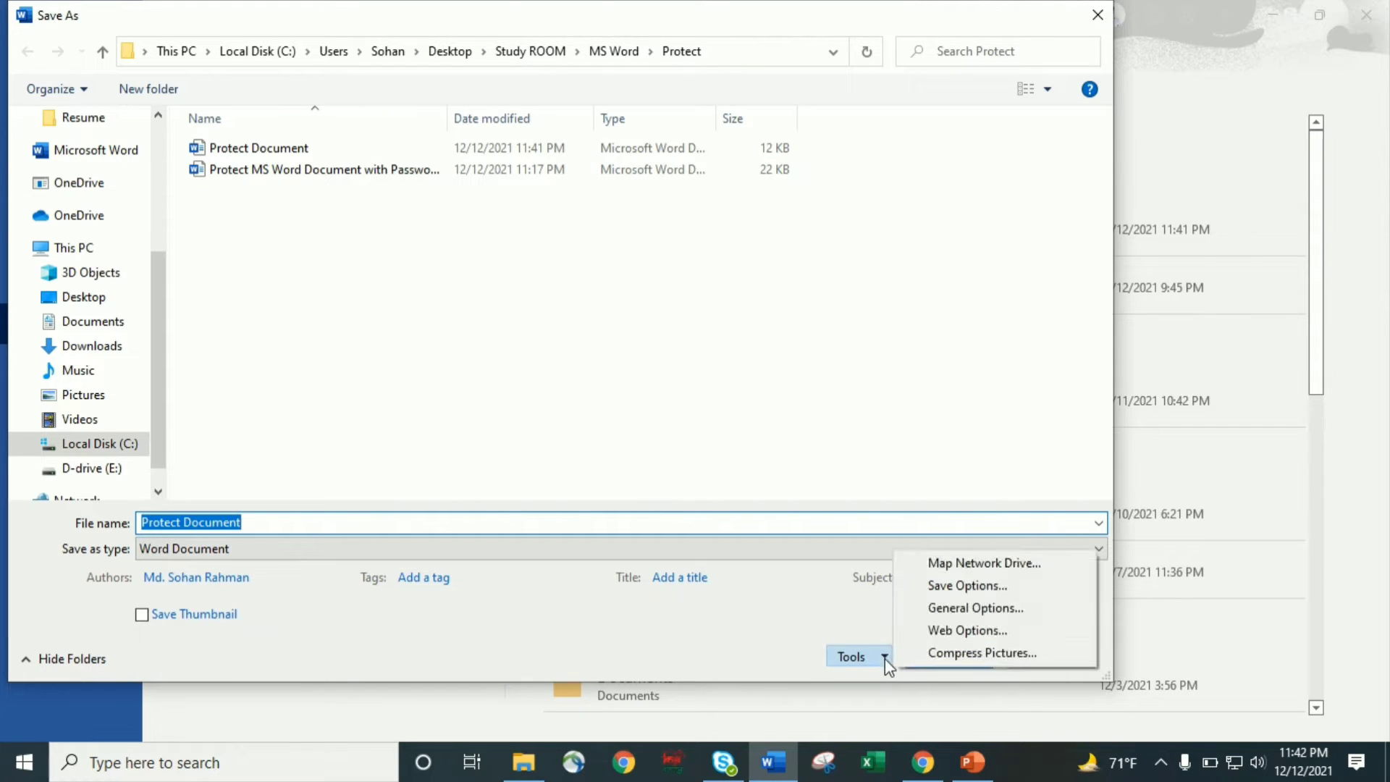
pyautogui.click(979, 610)
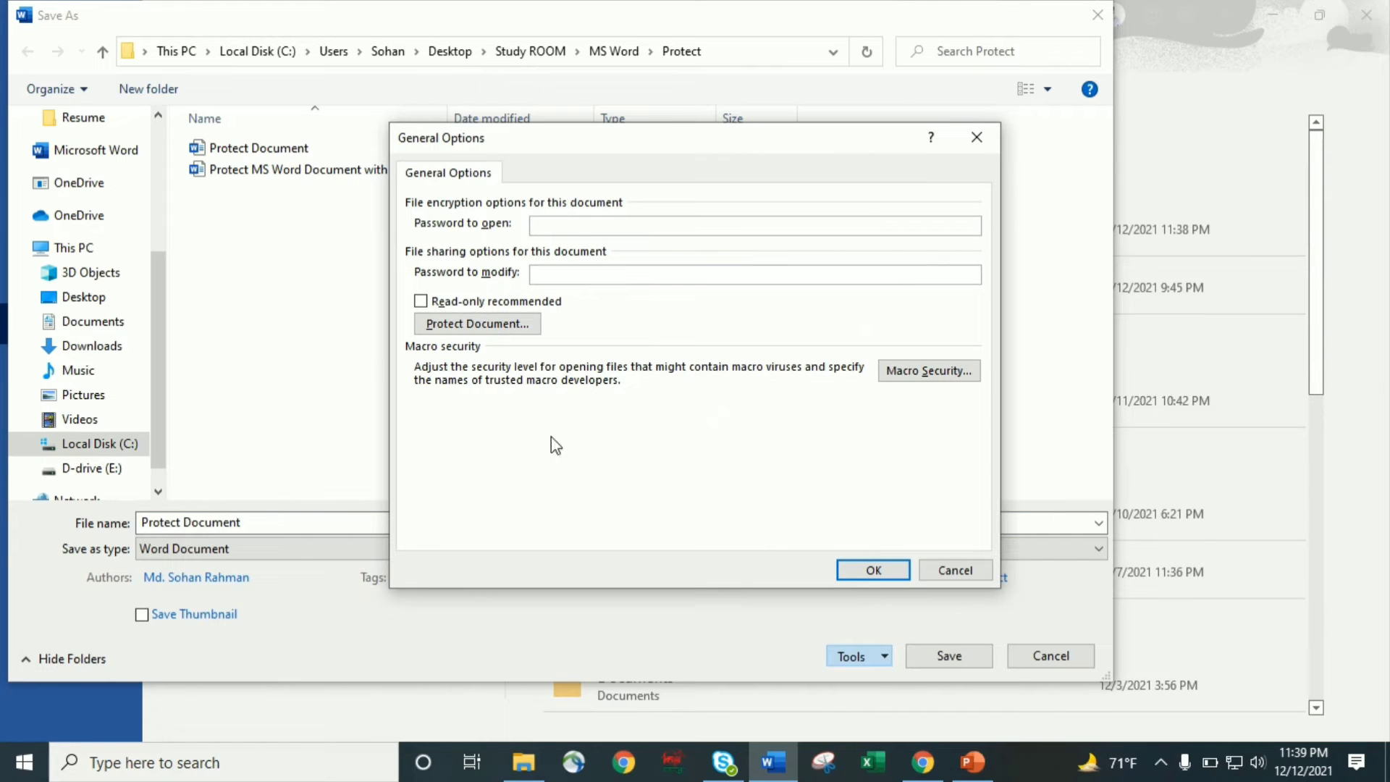
pyautogui.moveTo(670, 140); pyautogui.dragTo(567, 136)
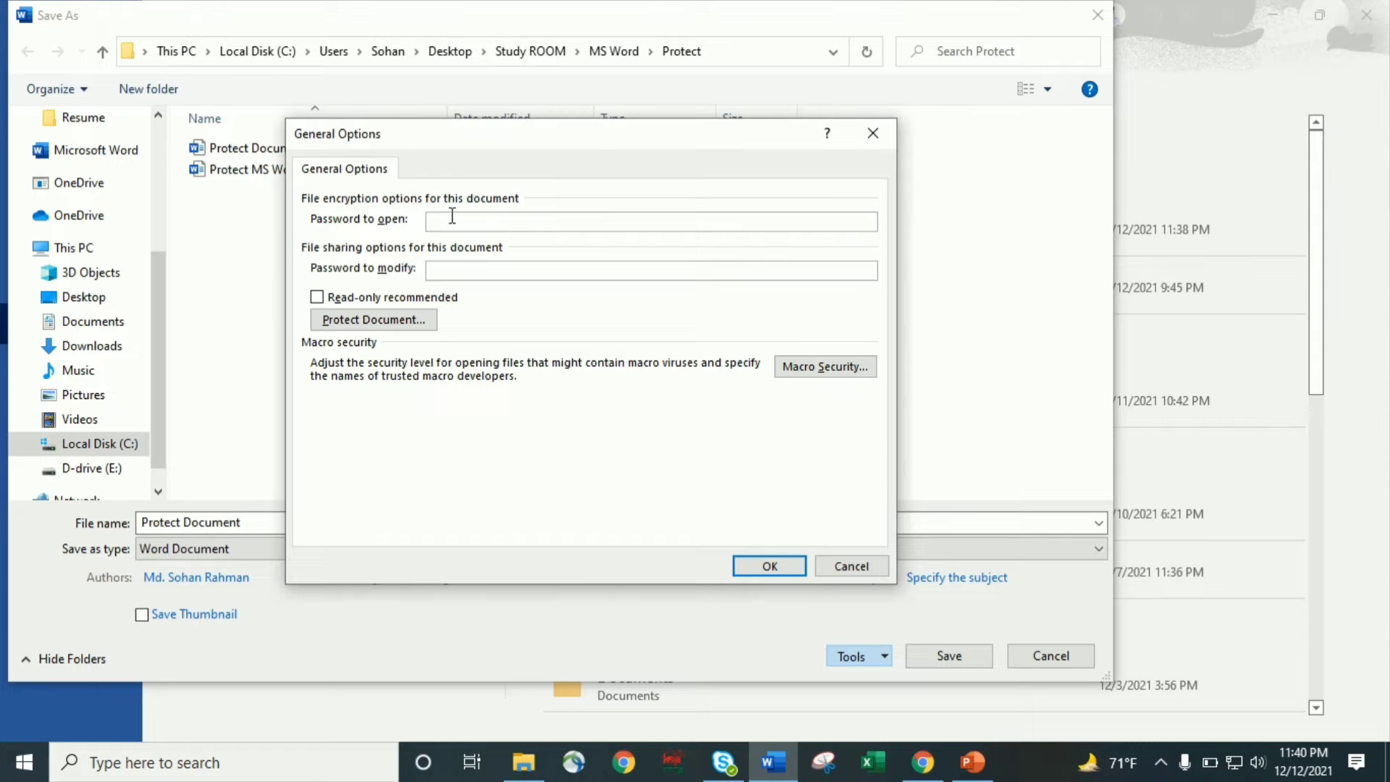
pyautogui.click(767, 563)
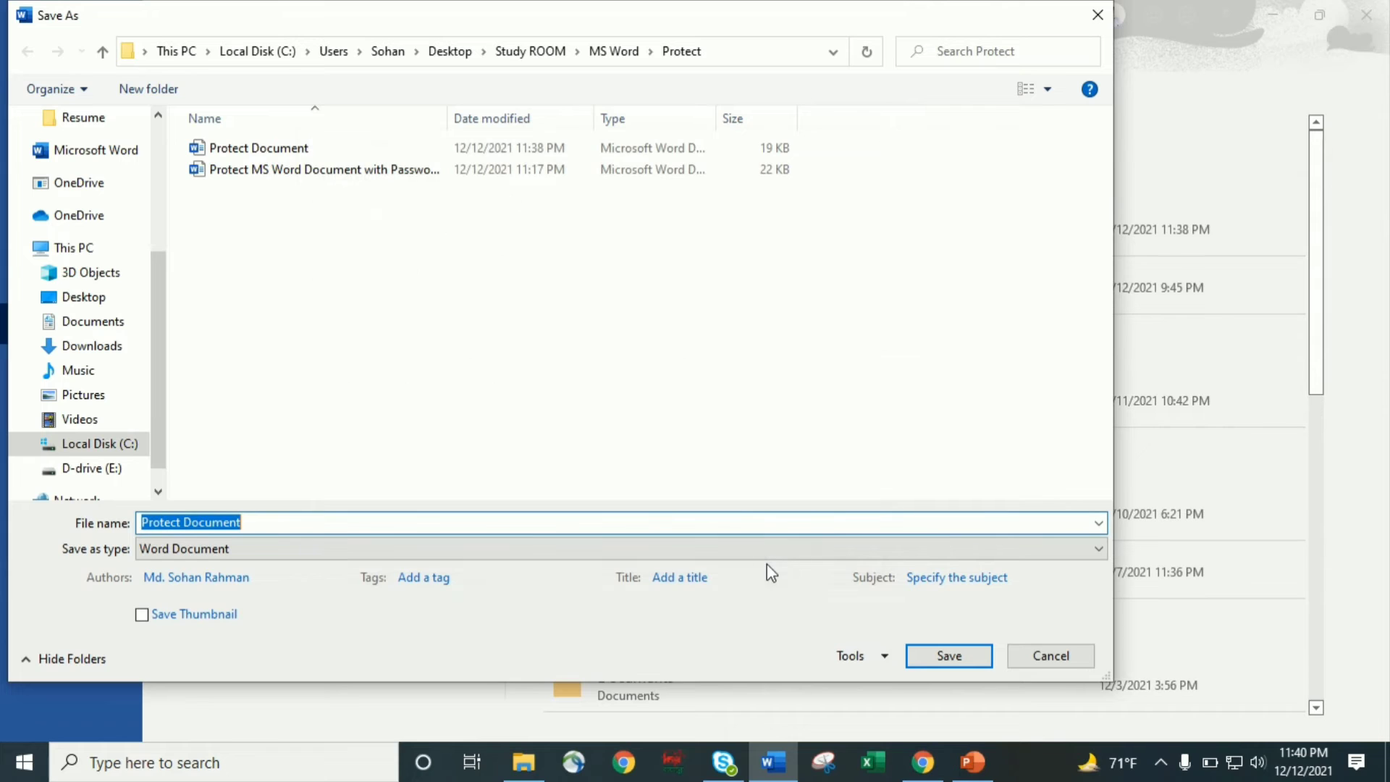
pyautogui.click(946, 656)
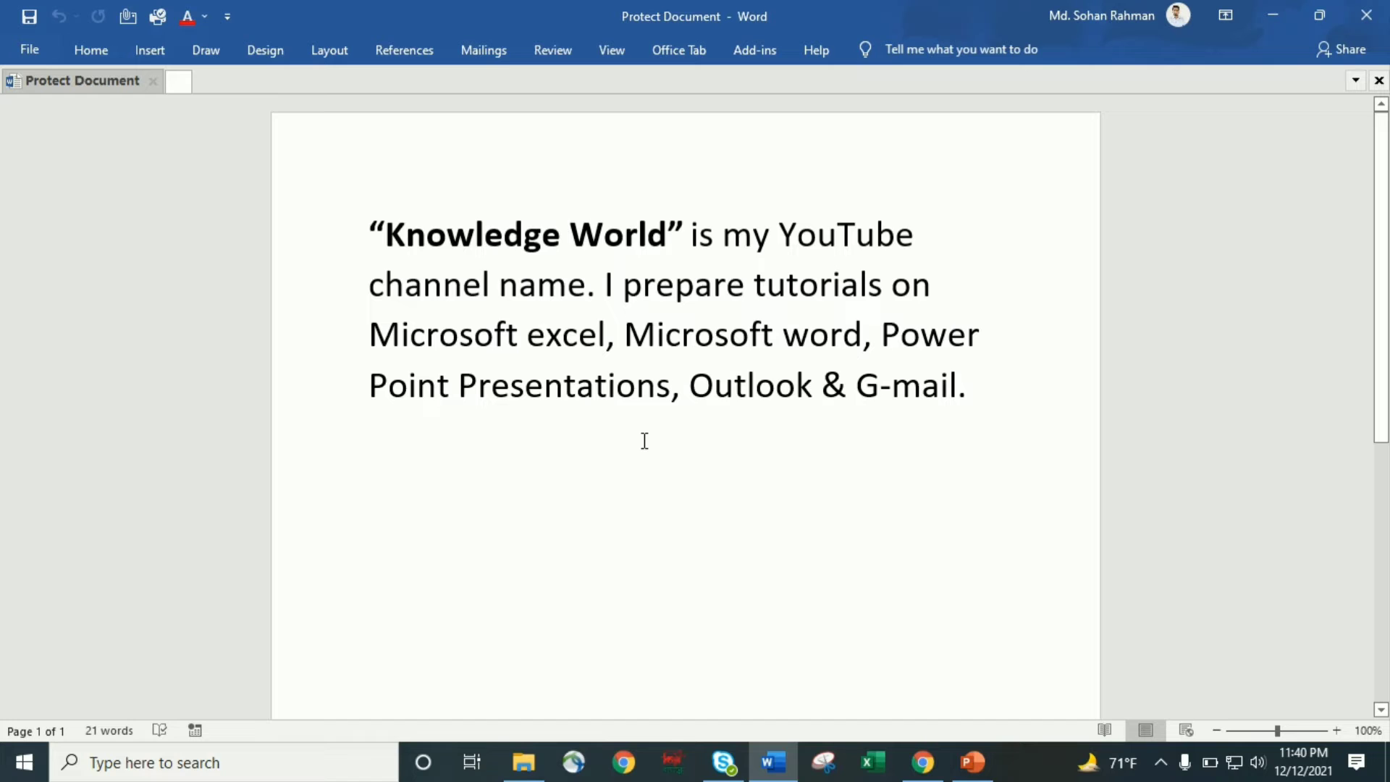
# Close Word, reopen Protect Document and enter its password to view the text
pyautogui.click(1366, 15)
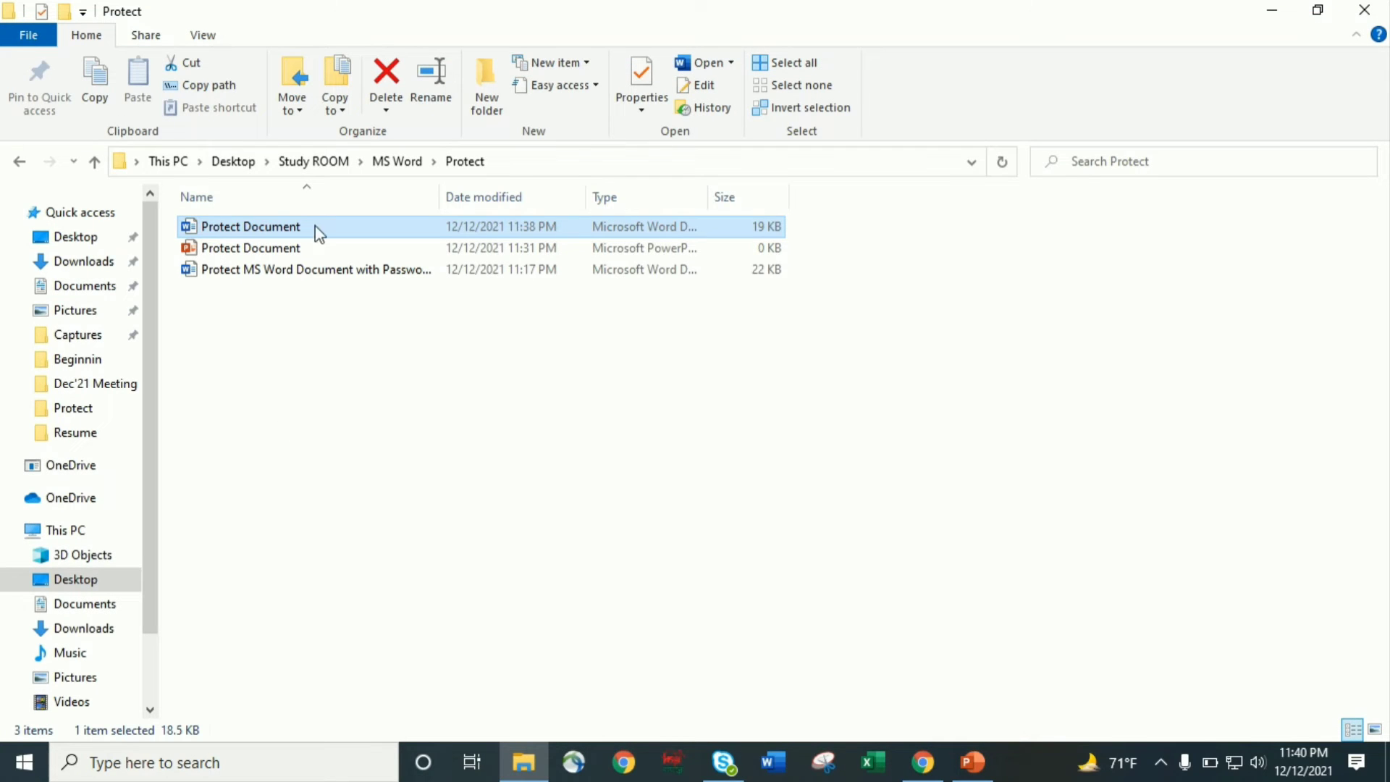
pyautogui.doubleClick(280, 227)
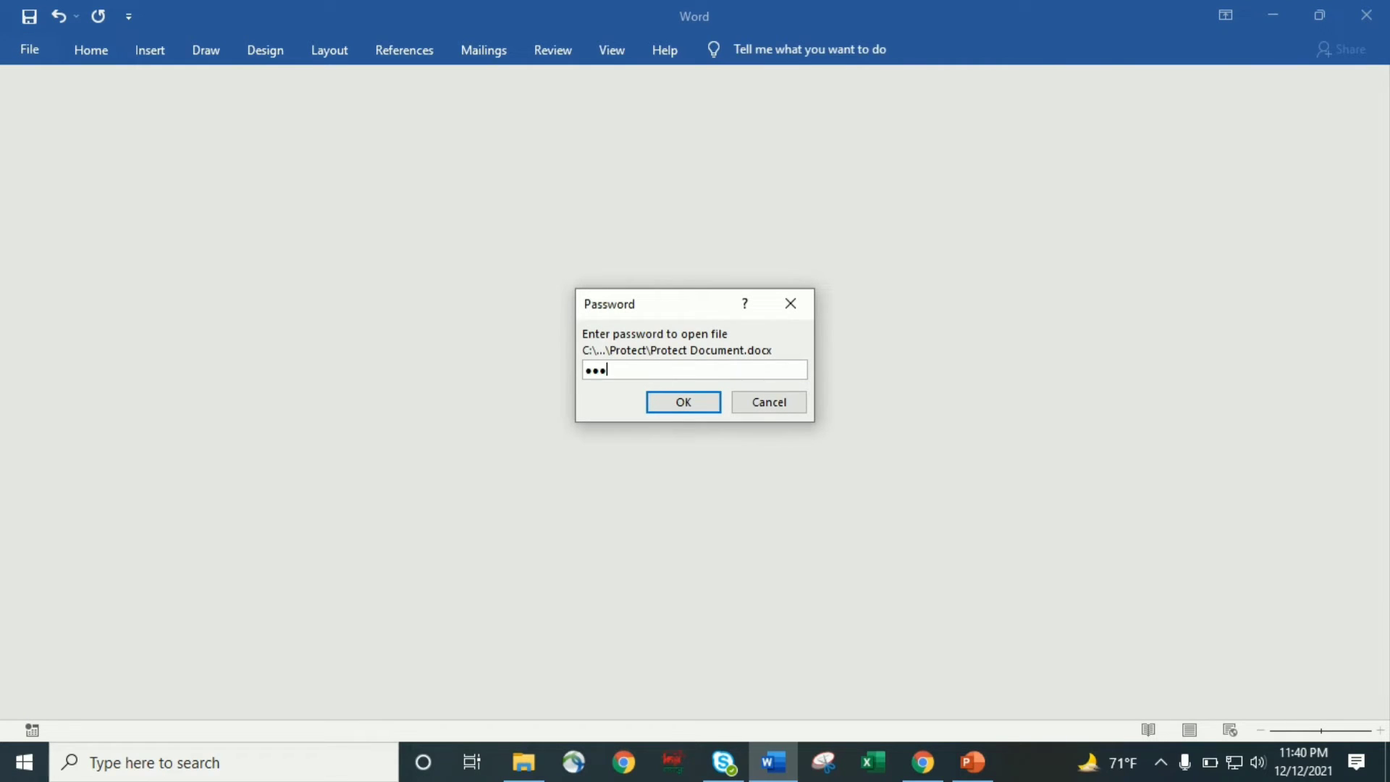
pyautogui.click(710, 403)
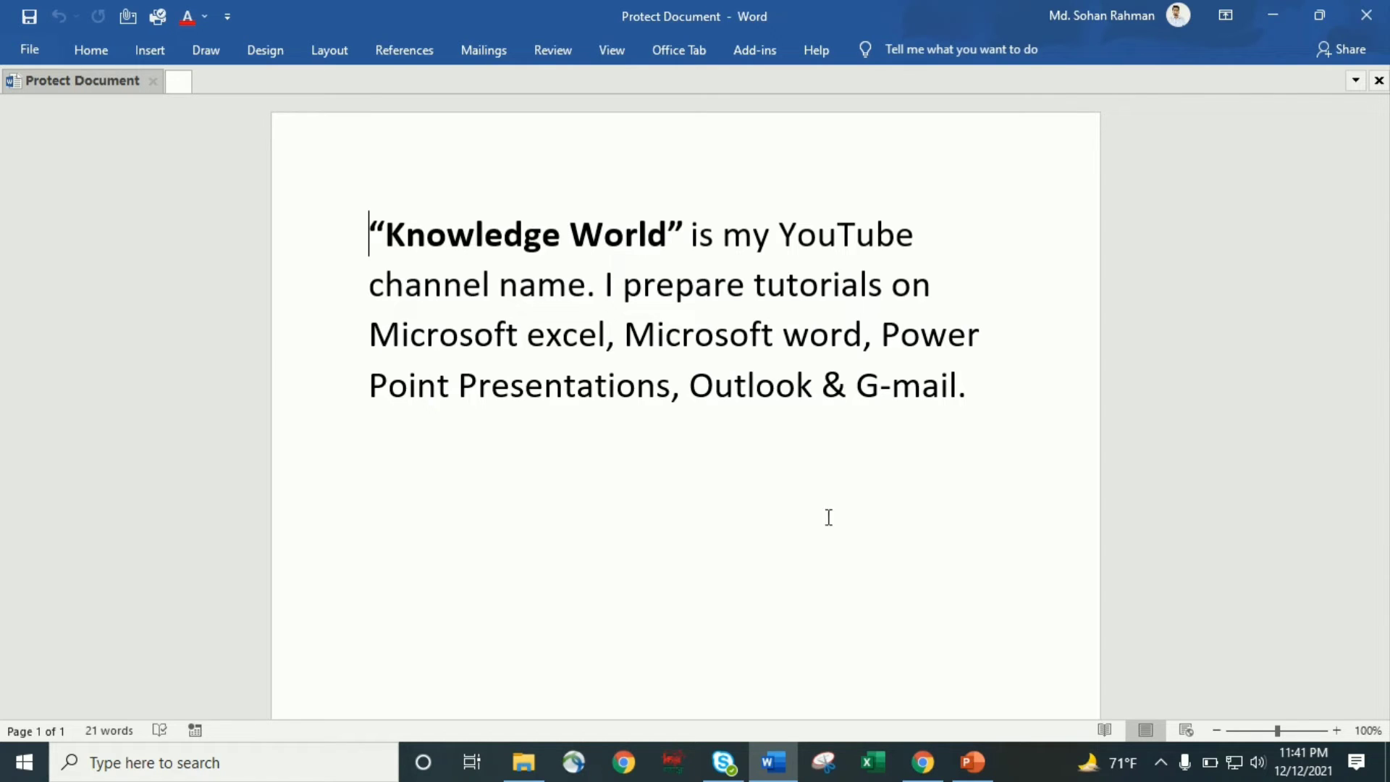
# Clear the existing password in the Encrypt with Password dialog and confirm
pyautogui.click(30, 58)
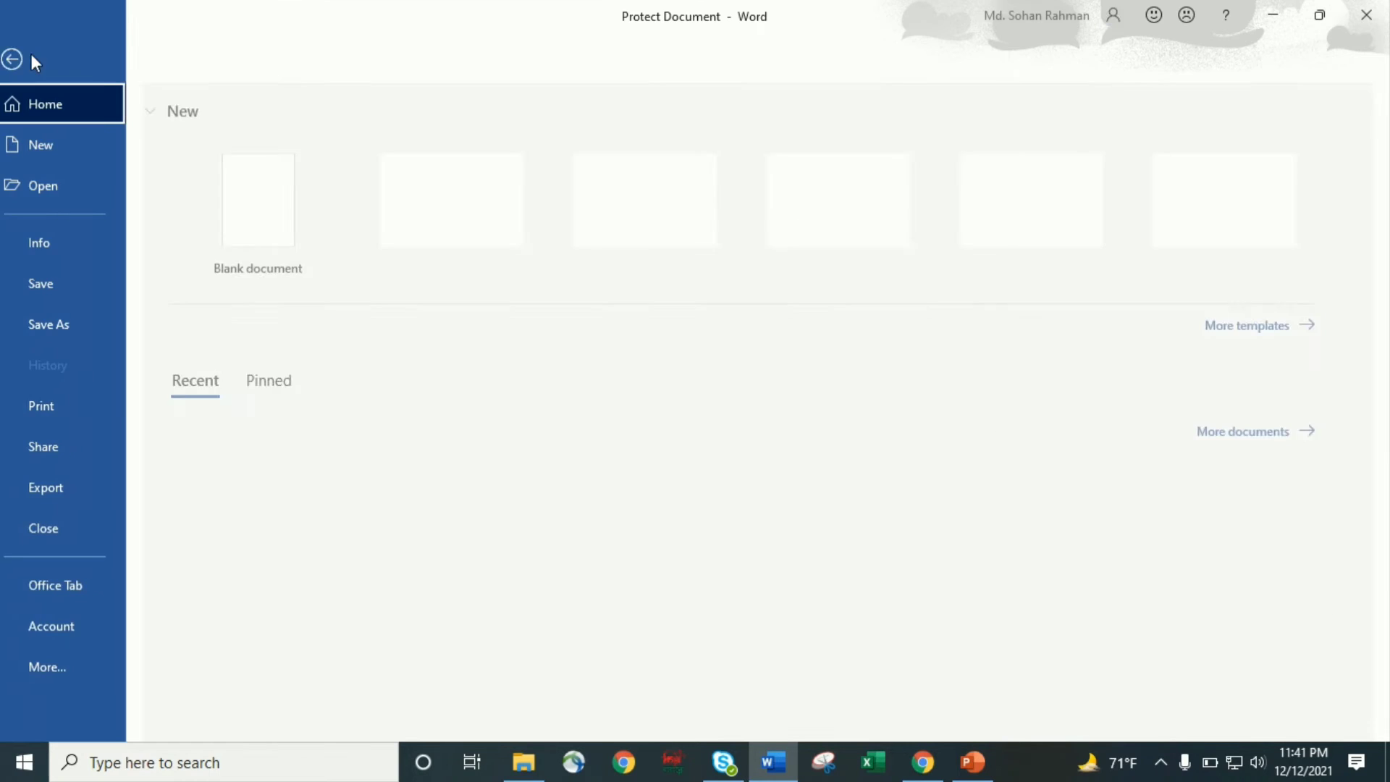
pyautogui.click(77, 249)
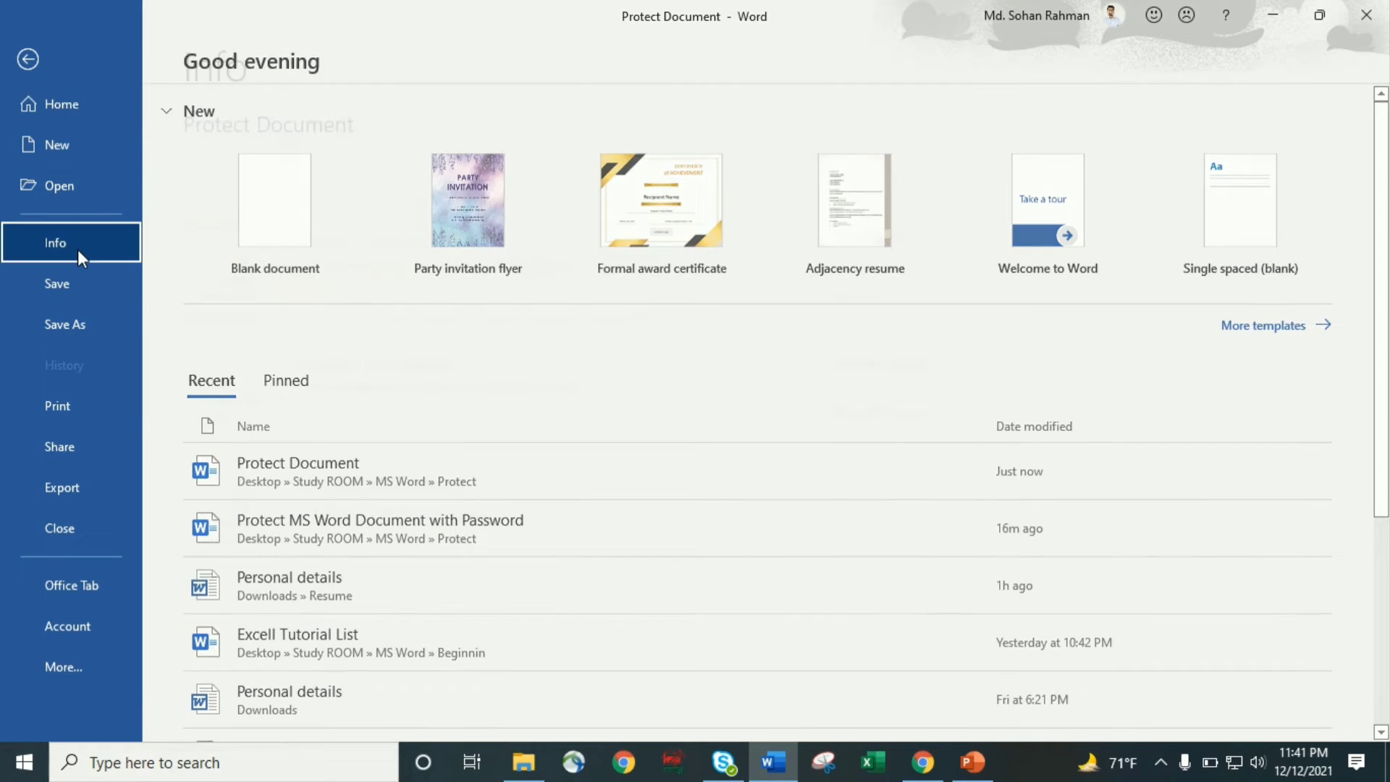
pyautogui.click(249, 293)
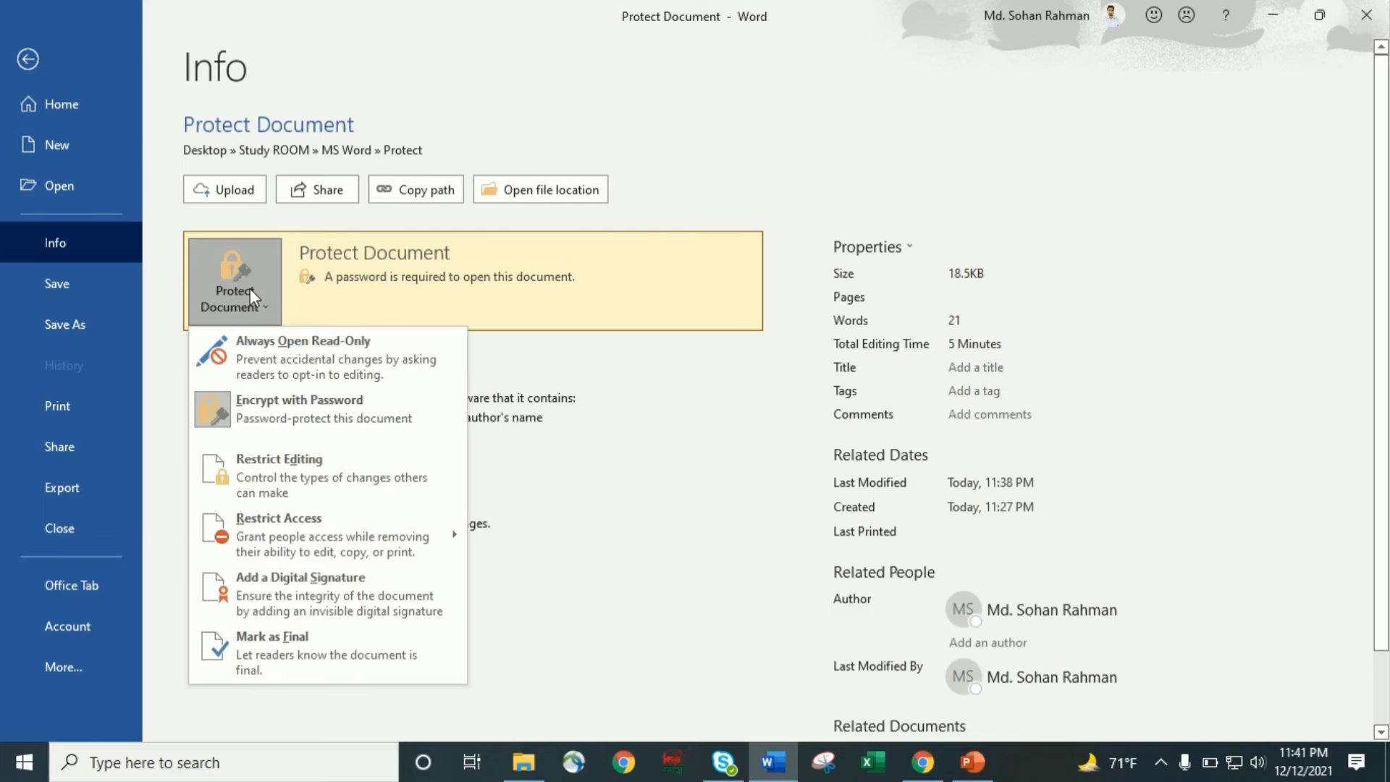
pyautogui.click(315, 405)
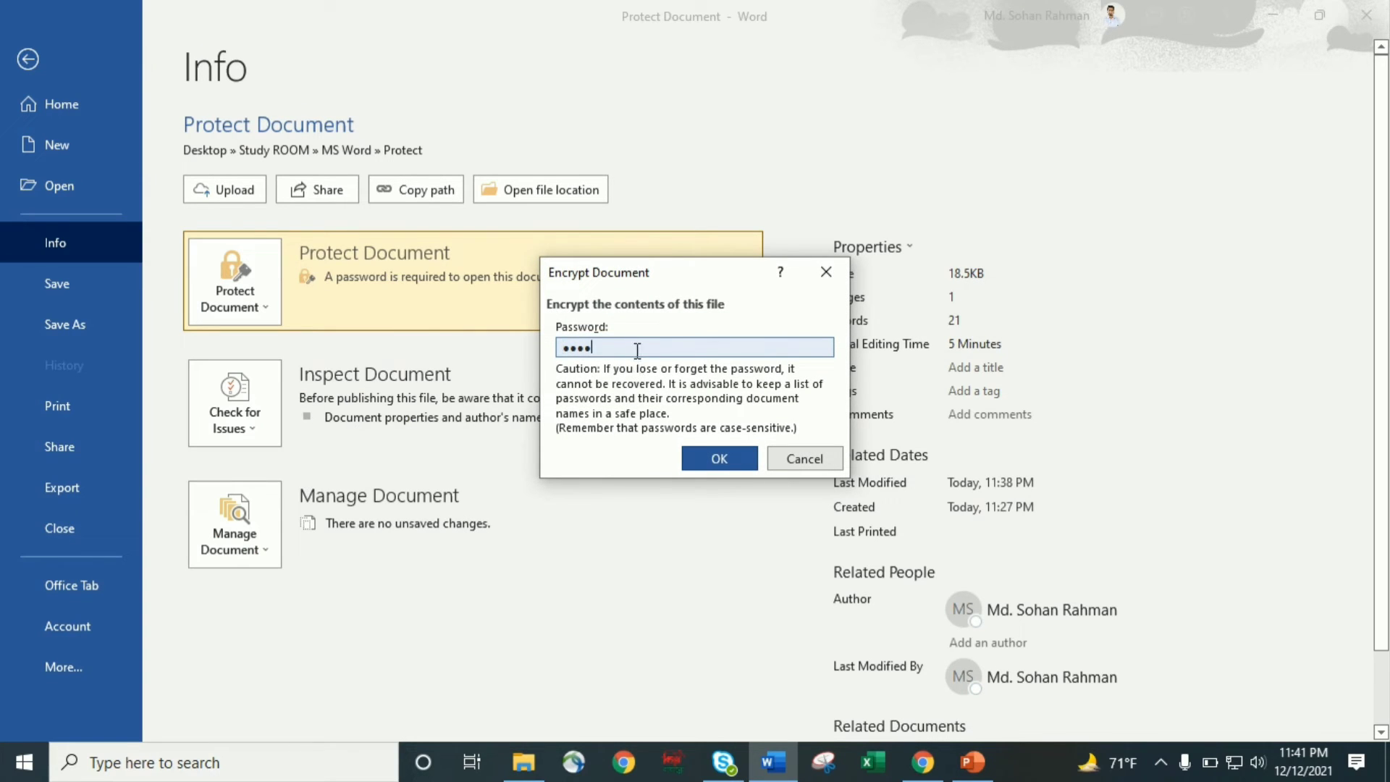
pyautogui.moveTo(637, 348); pyautogui.dragTo(532, 344)
pyautogui.press('BackSpace')
pyautogui.click(719, 459)
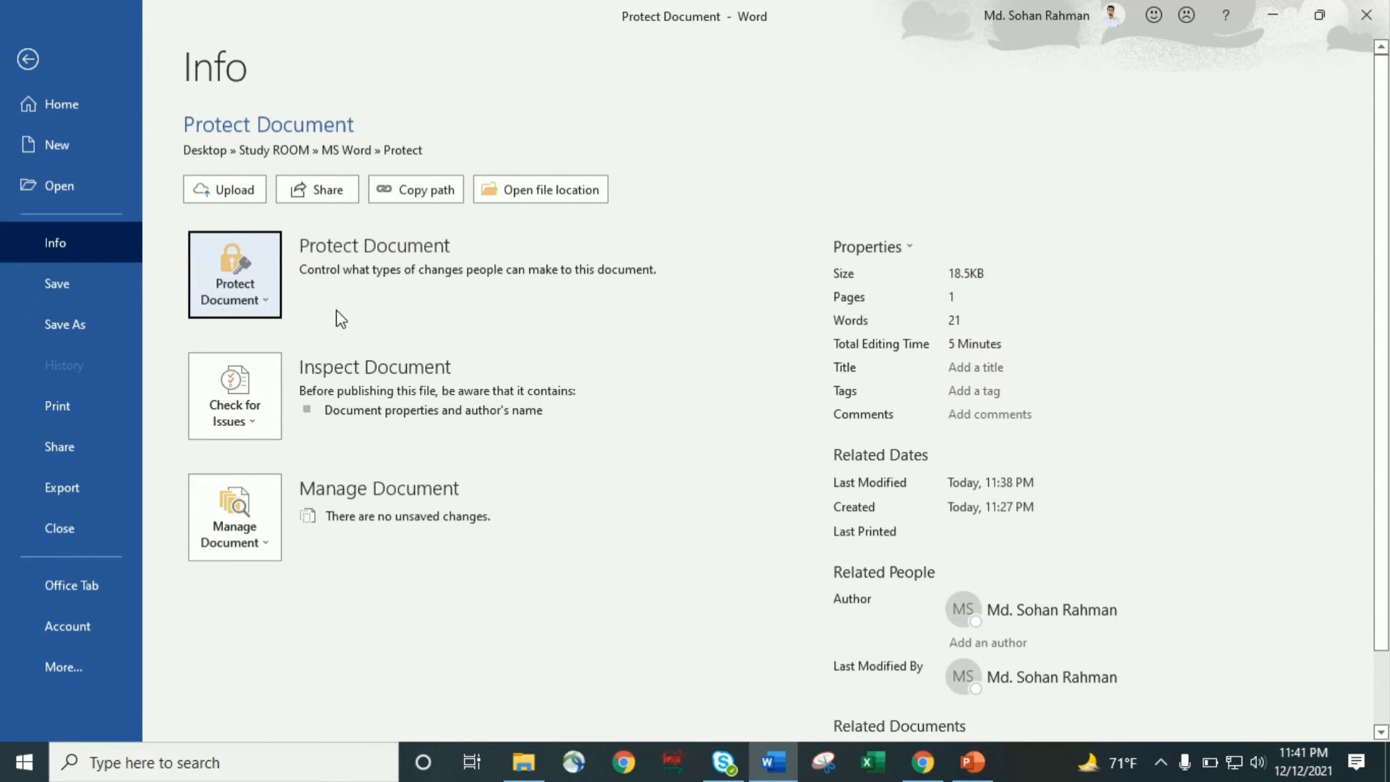
# Close Word, reopen Protect Document from the Protect folder, and click into its text
pyautogui.click(28, 61)
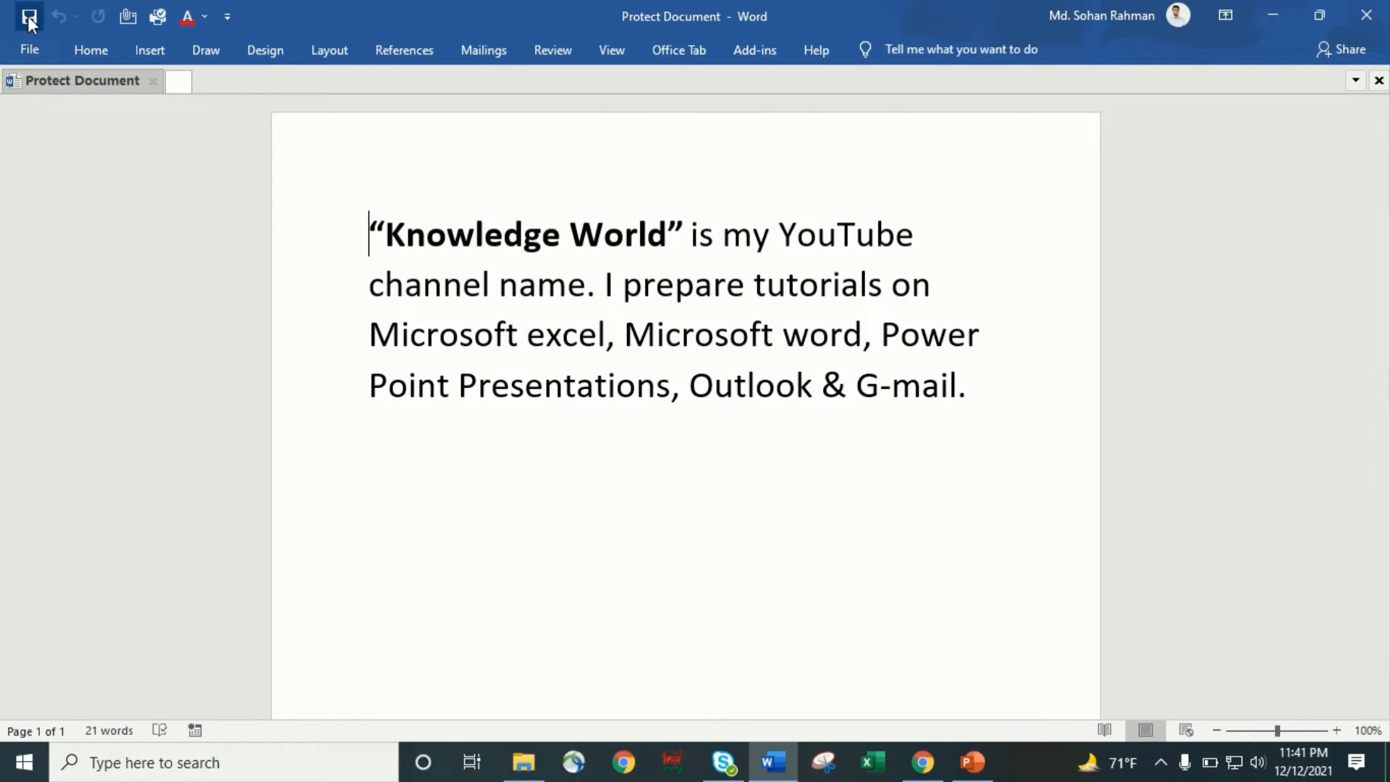
pyautogui.click(1366, 15)
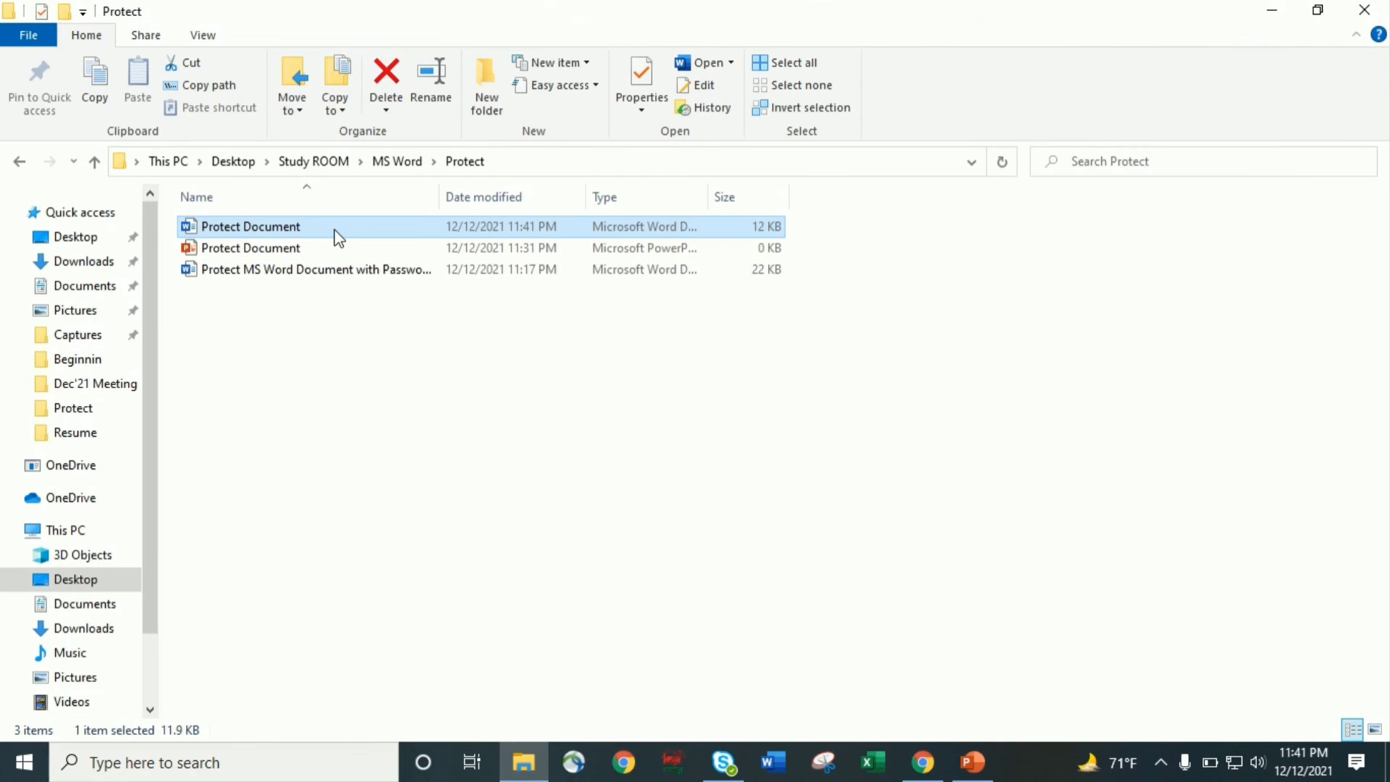
pyautogui.doubleClick(334, 228)
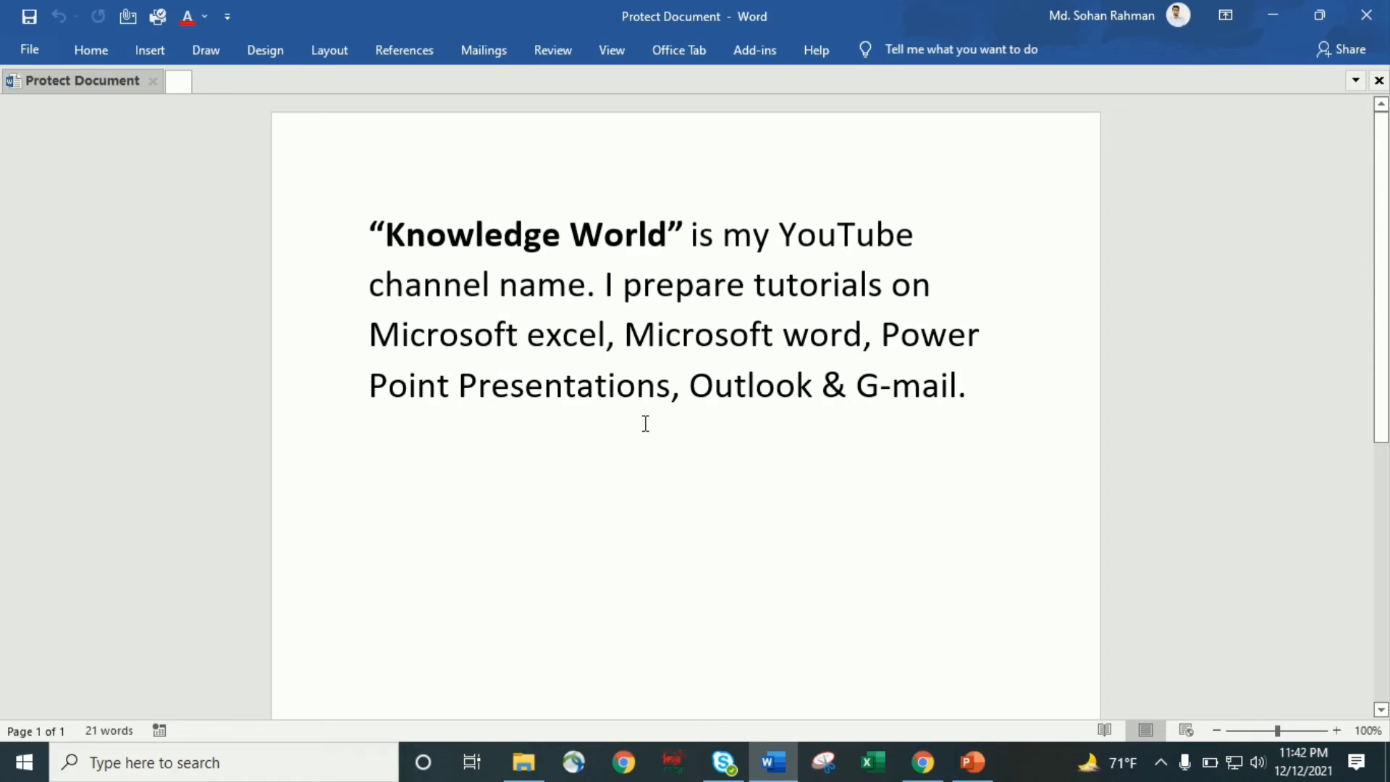
pyautogui.click(577, 391)
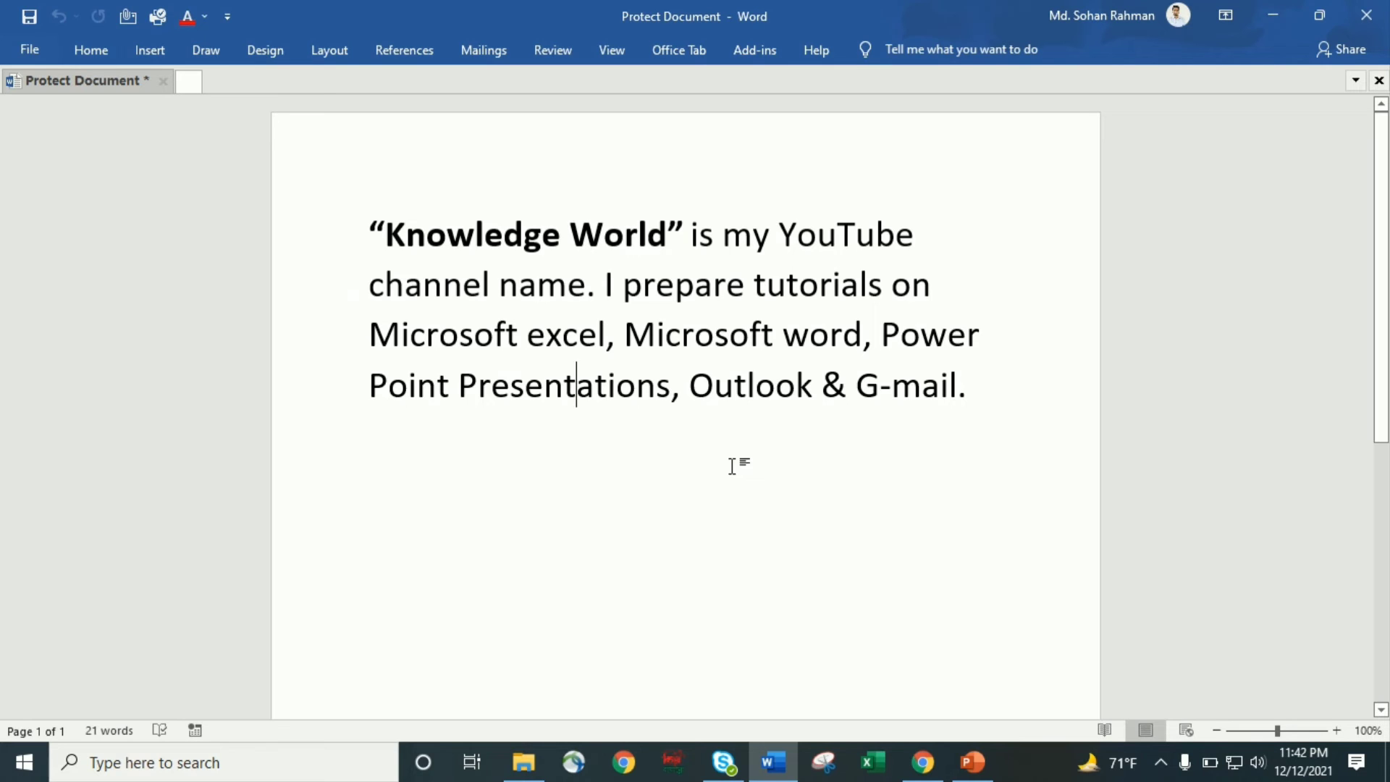
# Empty the Password to open field in Save As General Options and save Protect Document
pyautogui.click(34, 51)
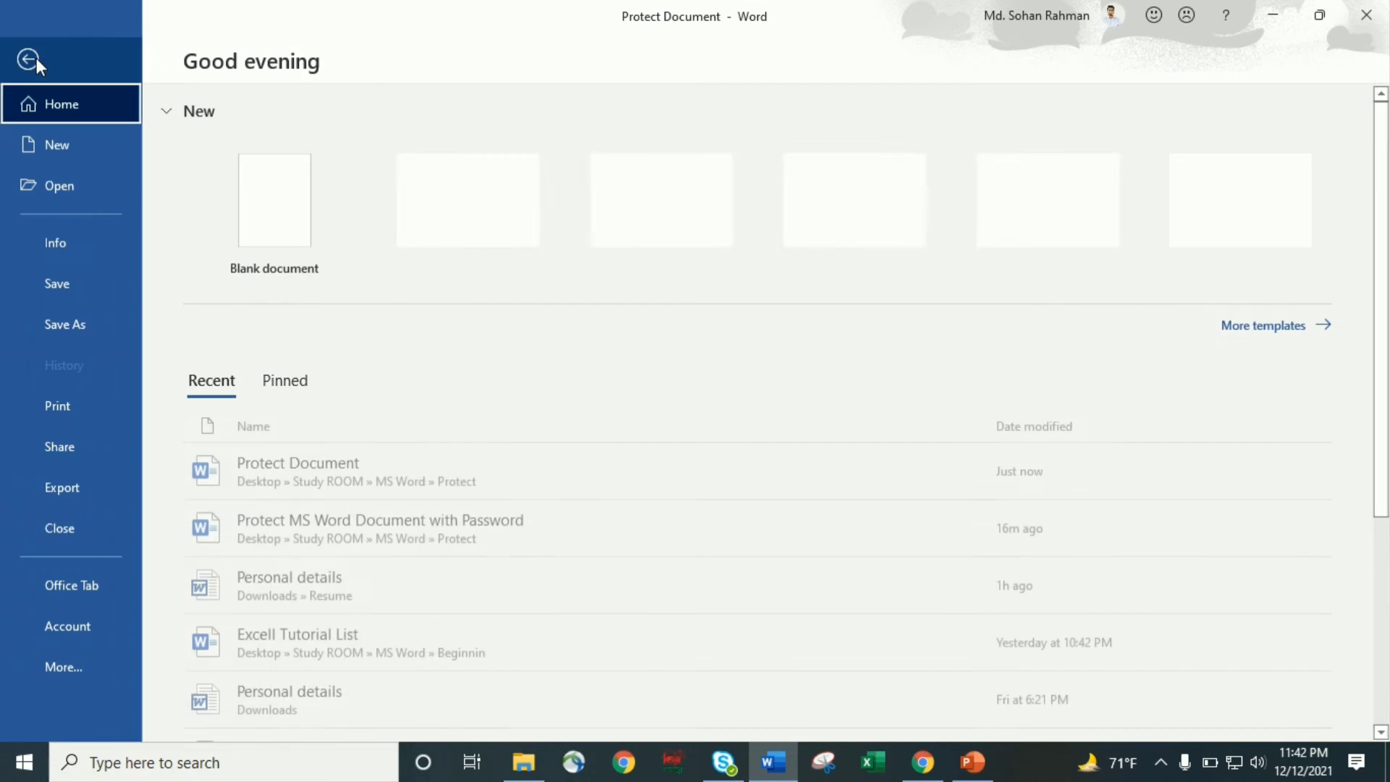
pyautogui.click(90, 327)
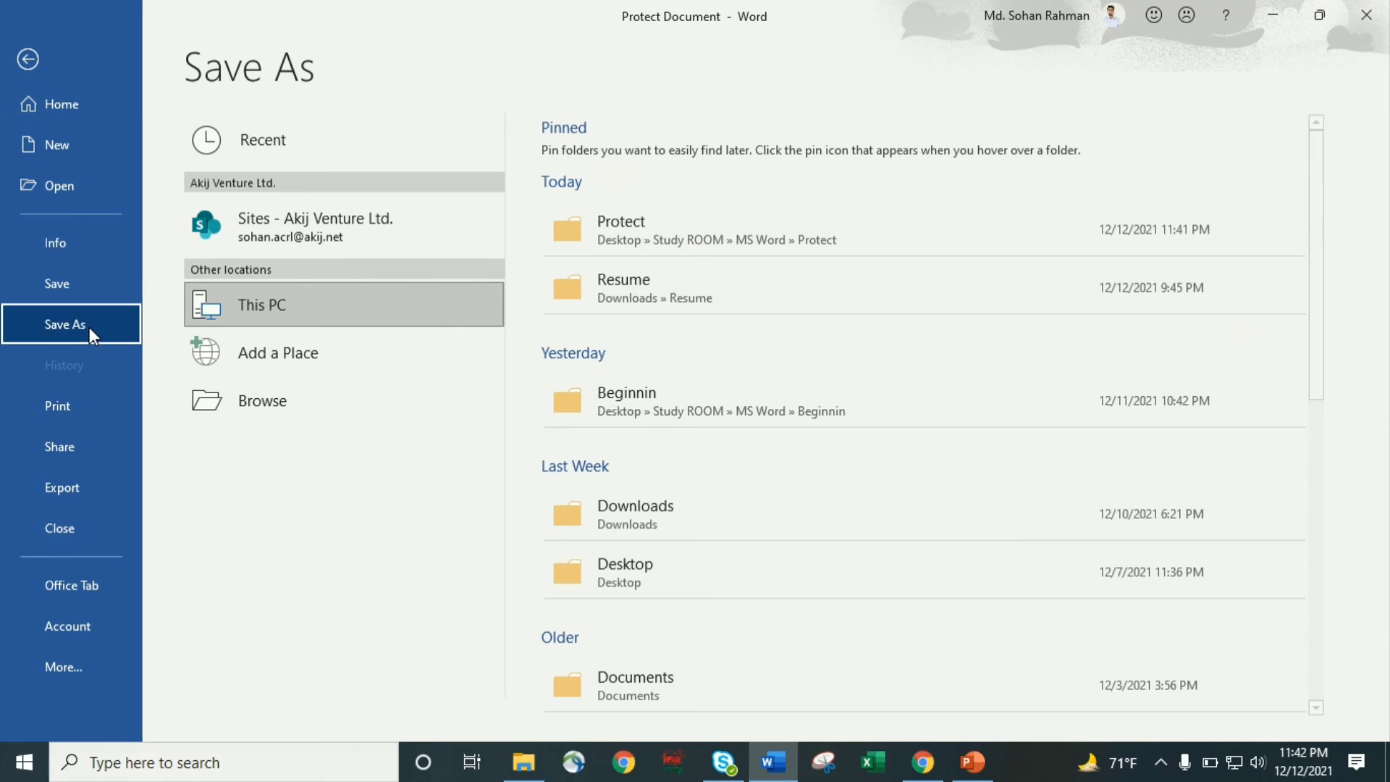
pyautogui.click(305, 417)
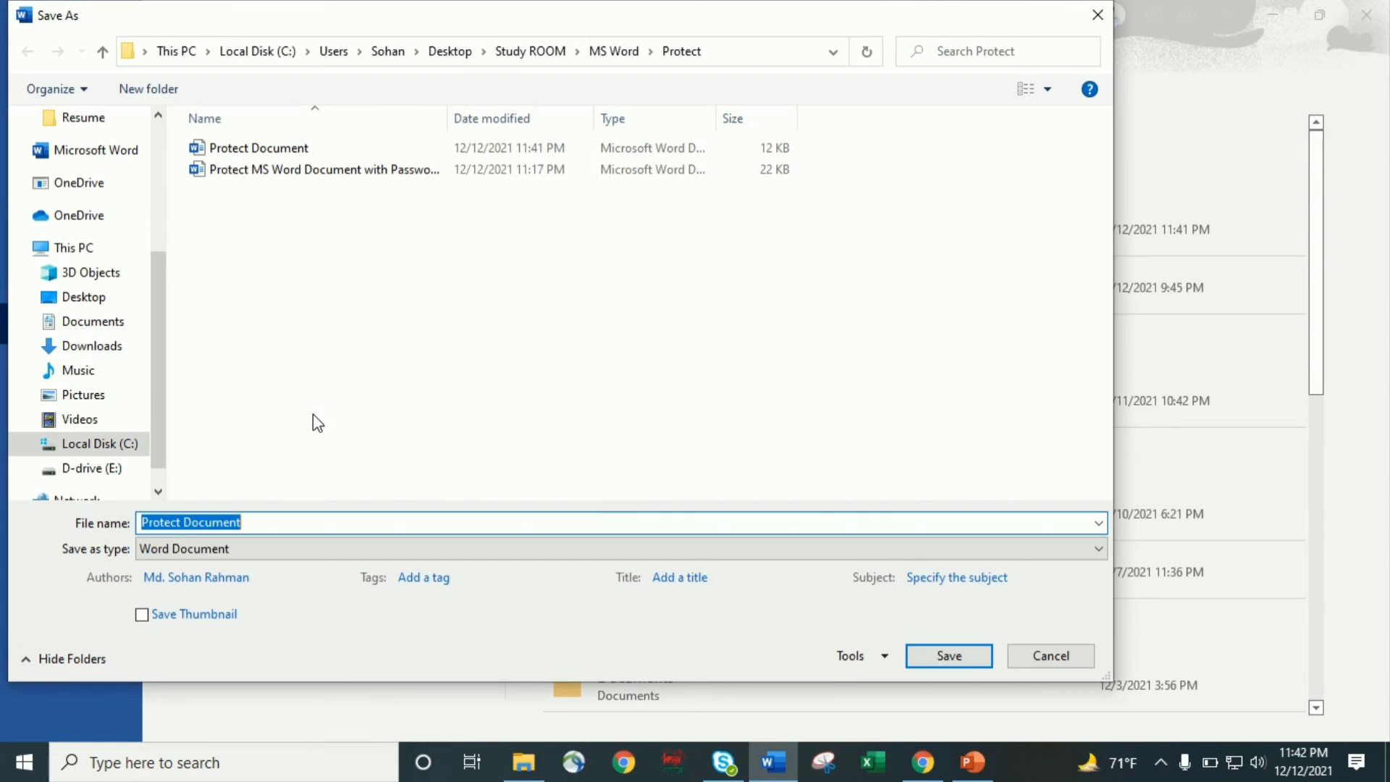
pyautogui.click(885, 656)
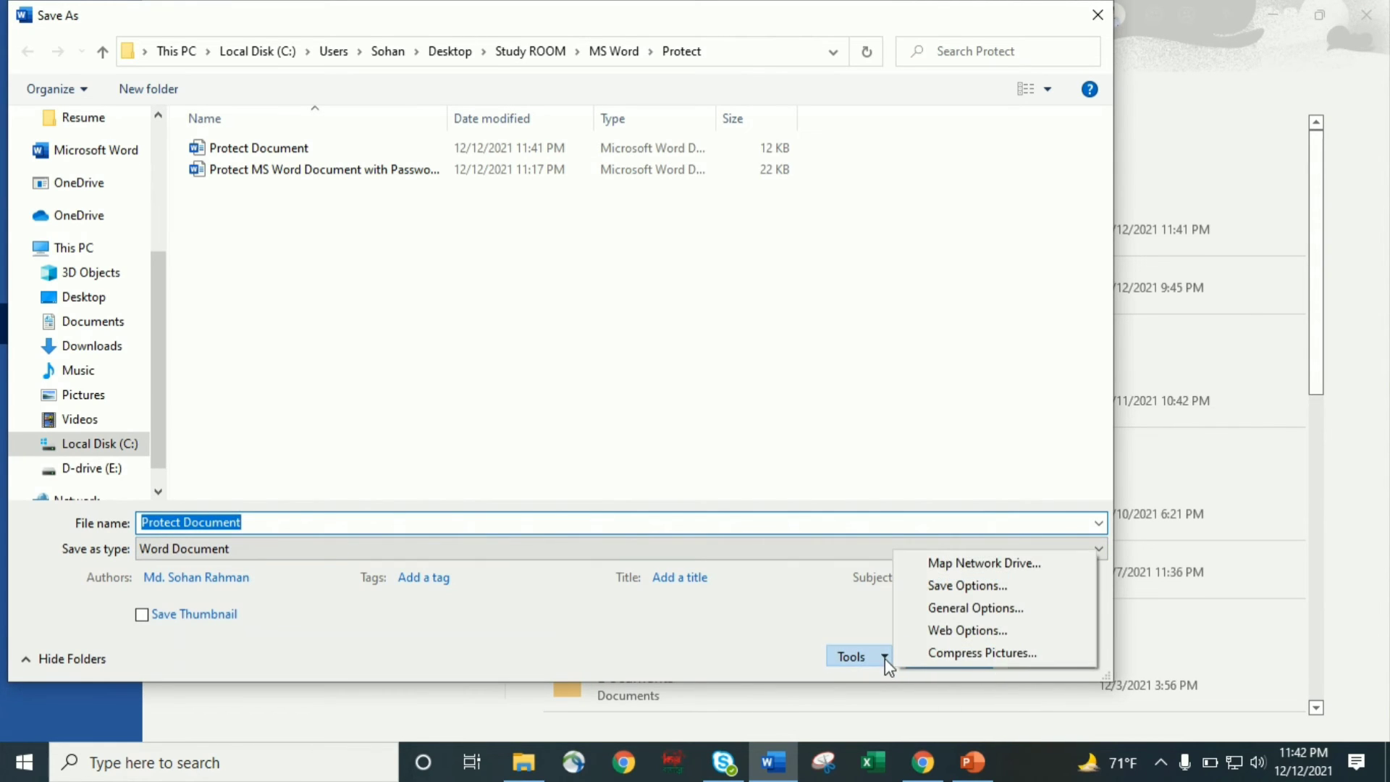
pyautogui.click(975, 608)
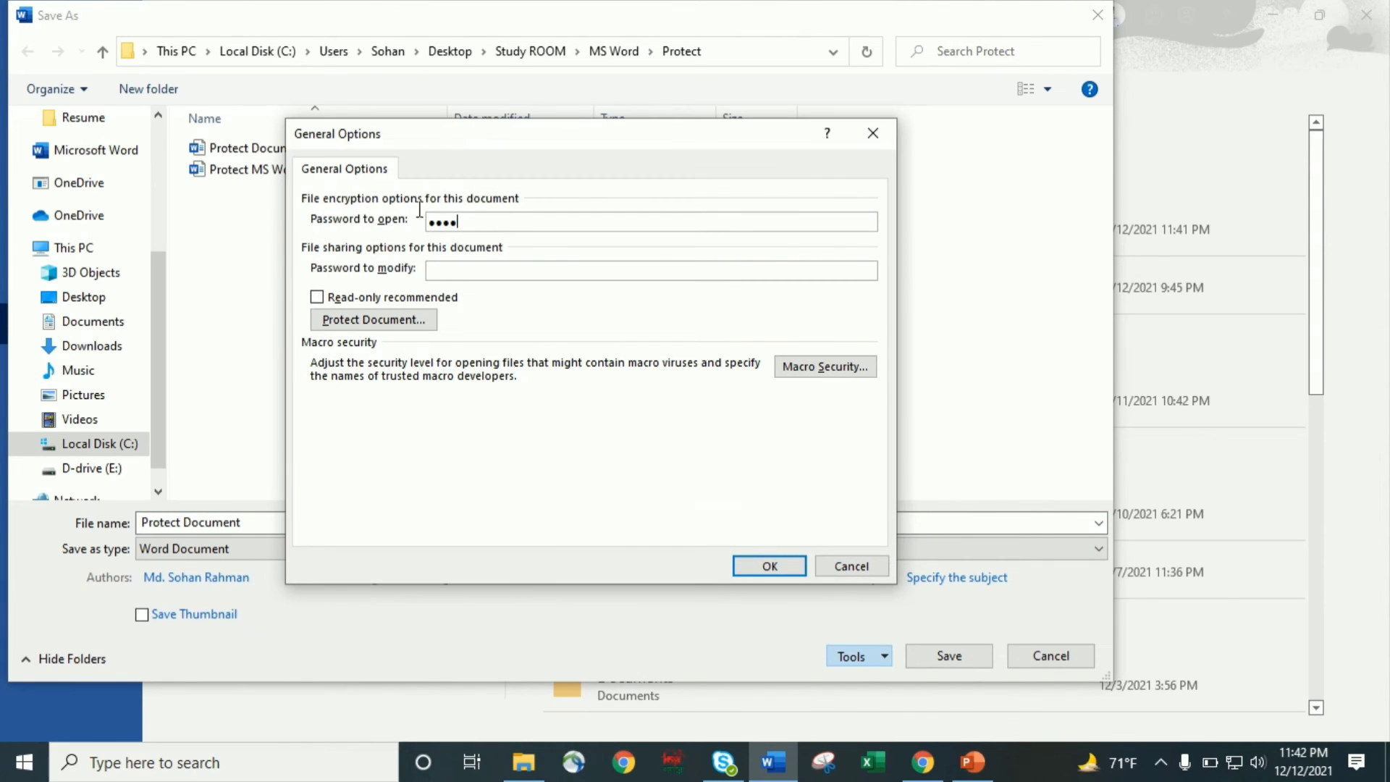
pyautogui.hotkey('ctrl', 'a')
pyautogui.press('BackSpace')
pyautogui.click(765, 567)
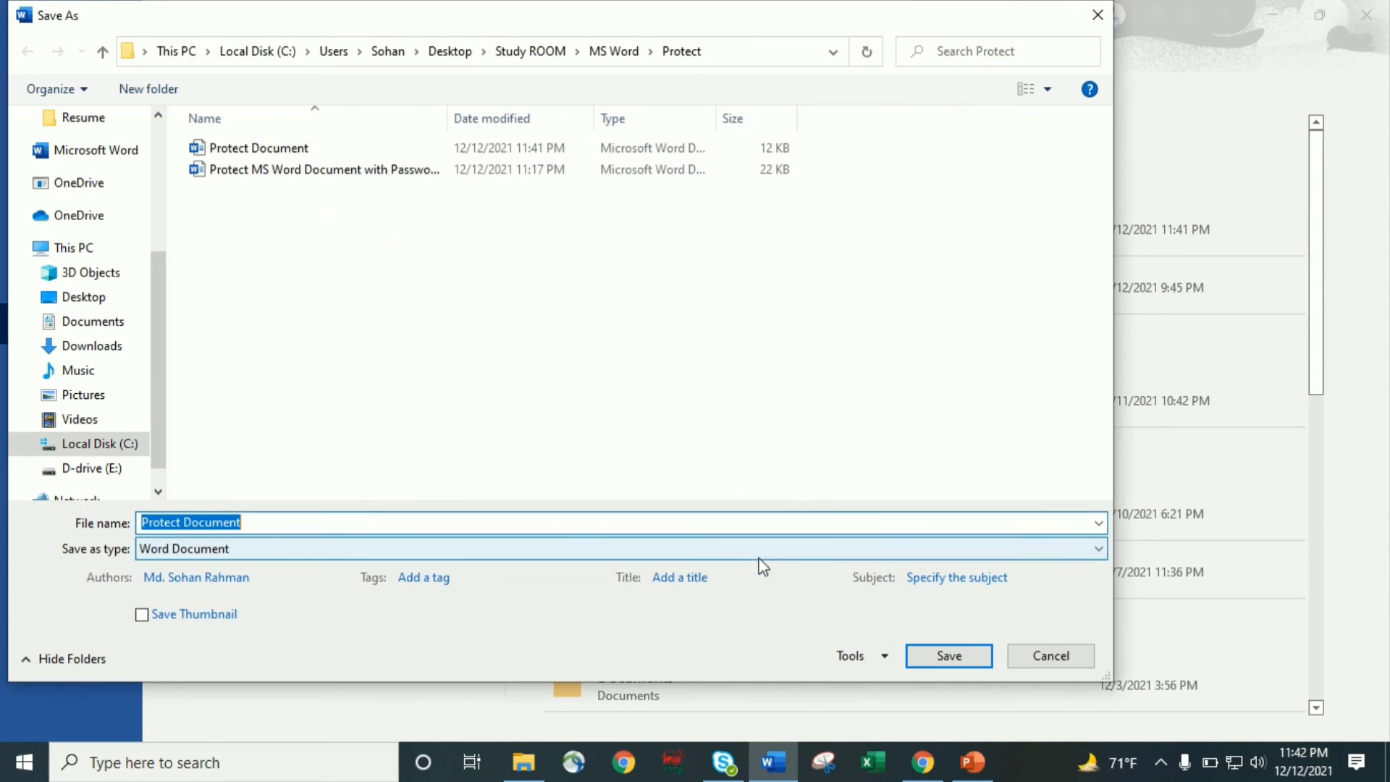
pyautogui.click(949, 654)
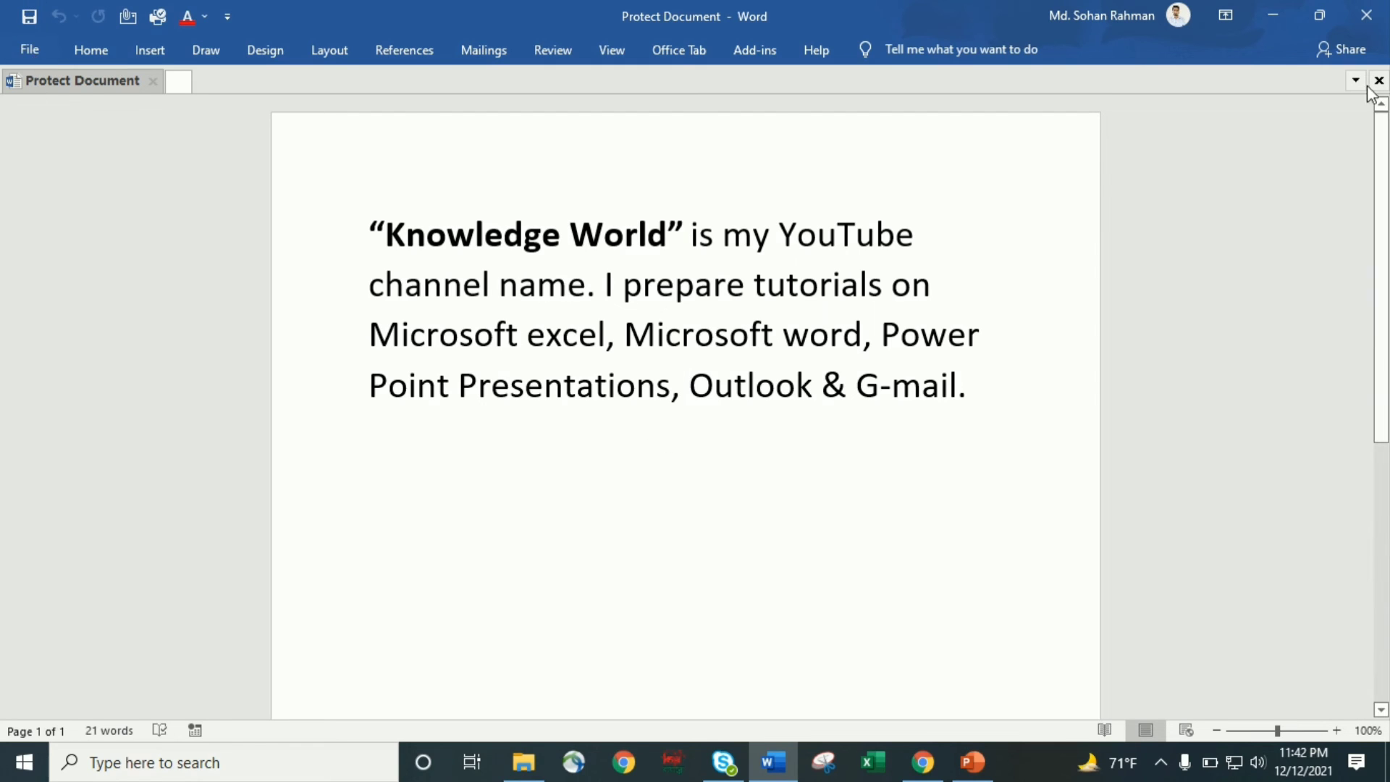
# Close Word and reopen Protect Document to confirm no password is requested
pyautogui.click(1368, 14)
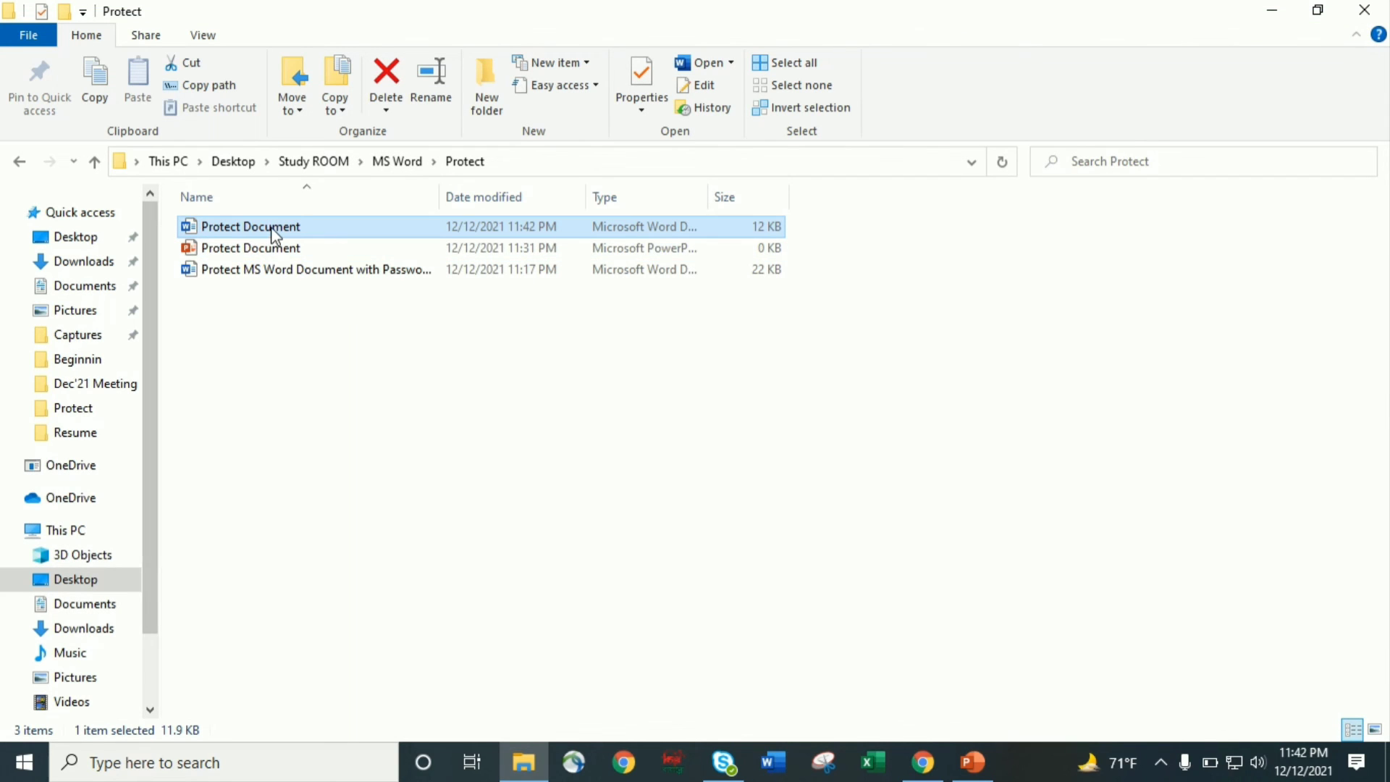
pyautogui.doubleClick(326, 234)
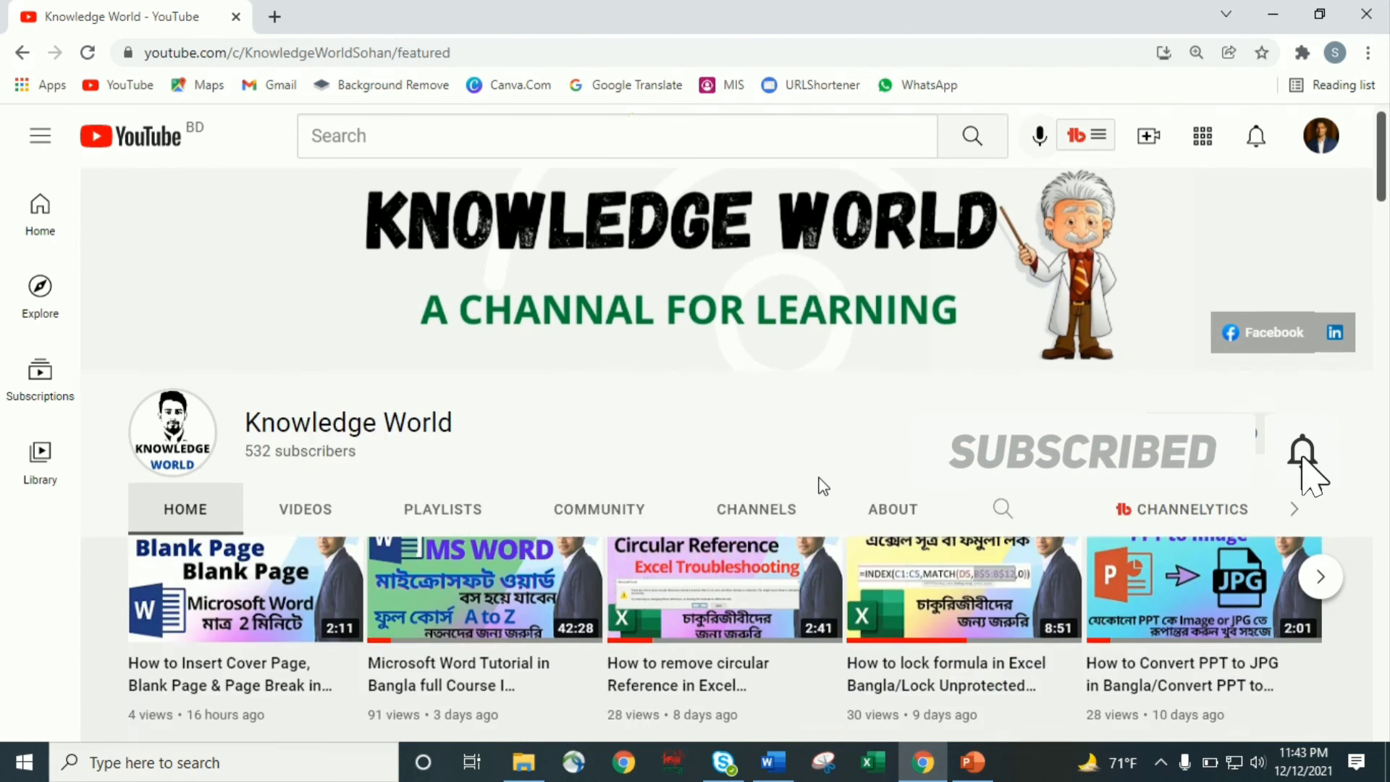
pyautogui.scroll(-6, 822, 487)
pyautogui.scroll(3, 821, 490)
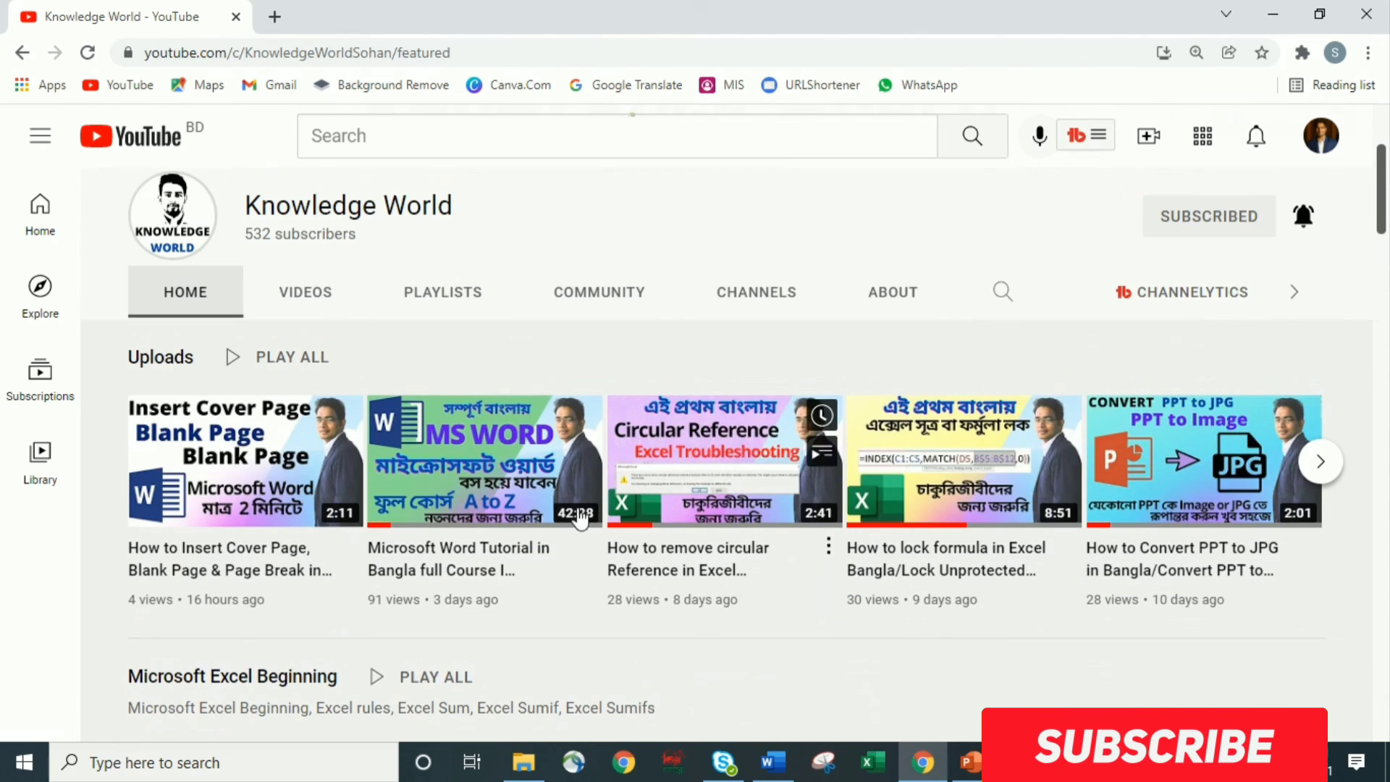
pyautogui.scroll(-4, 652, 500)
pyautogui.scroll(-3, 596, 510)
pyautogui.scroll(3, 596, 510)
pyautogui.scroll(-3, 598, 514)
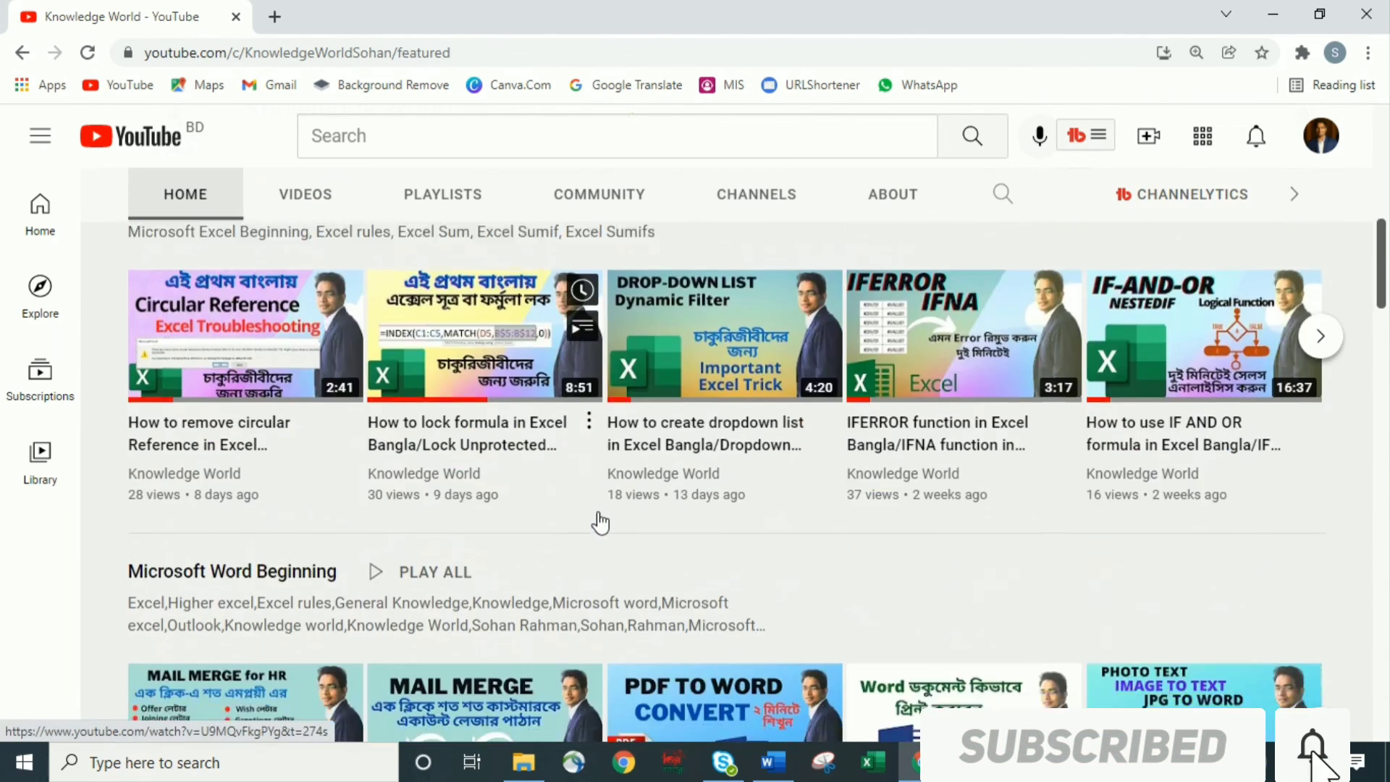
pyautogui.scroll(-3, 600, 518)
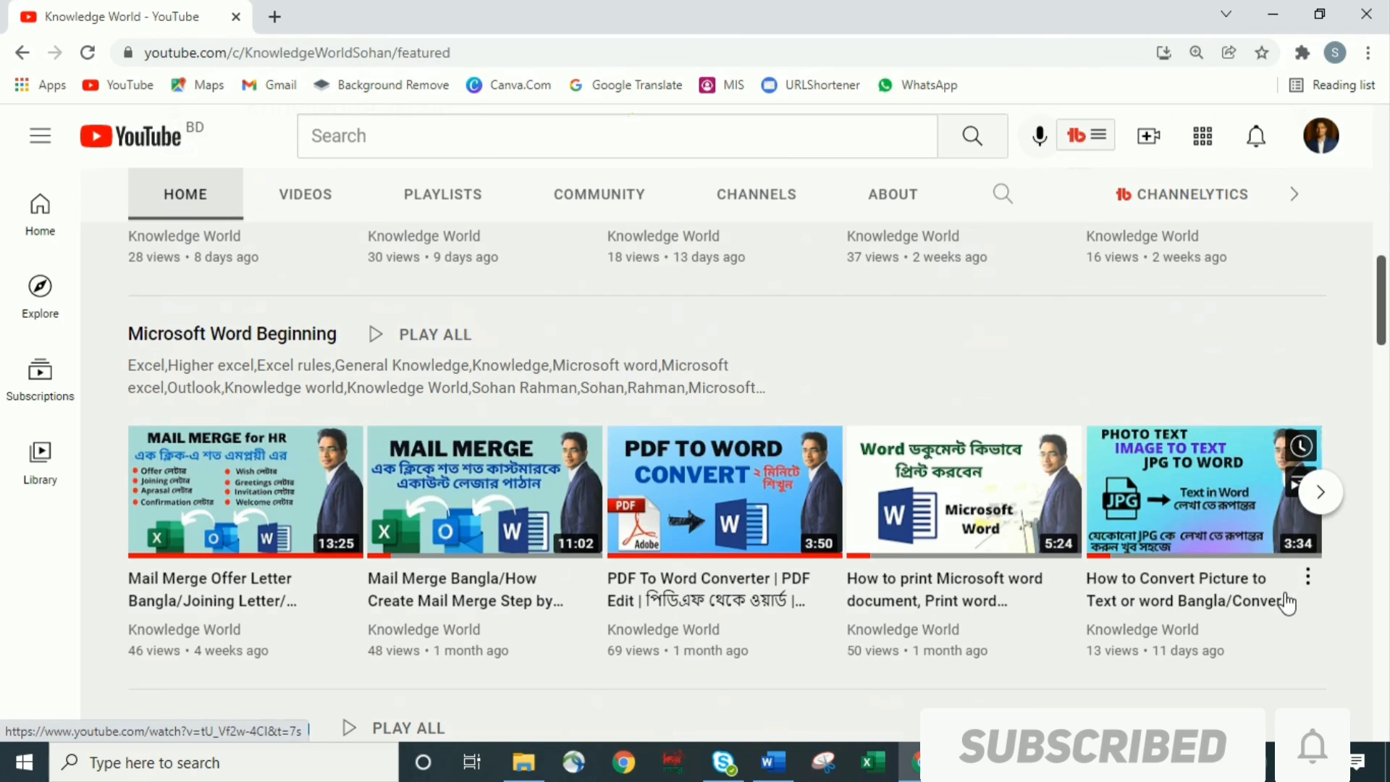